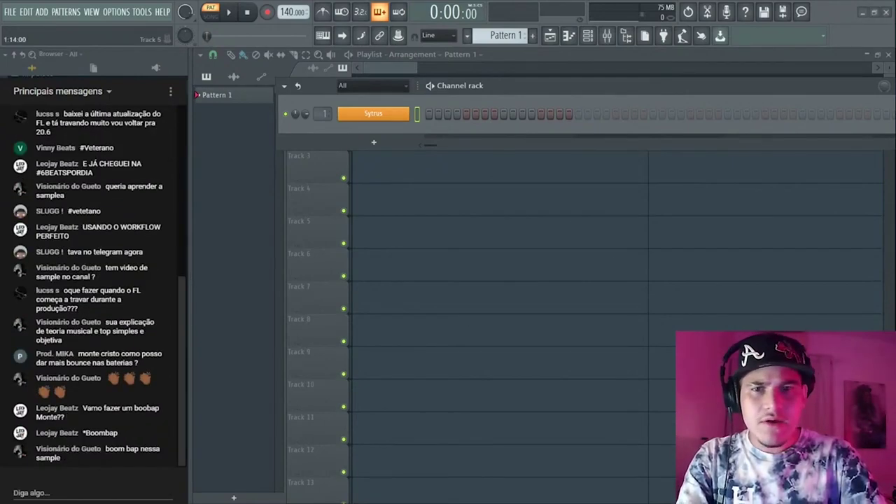
- Place the Al Kapone Rollin sample on Track 1, trim the silence before its first sound to start at bar 1, and set the tempo to 170 BPM
left_click_drag(602, 231, 458, 105)
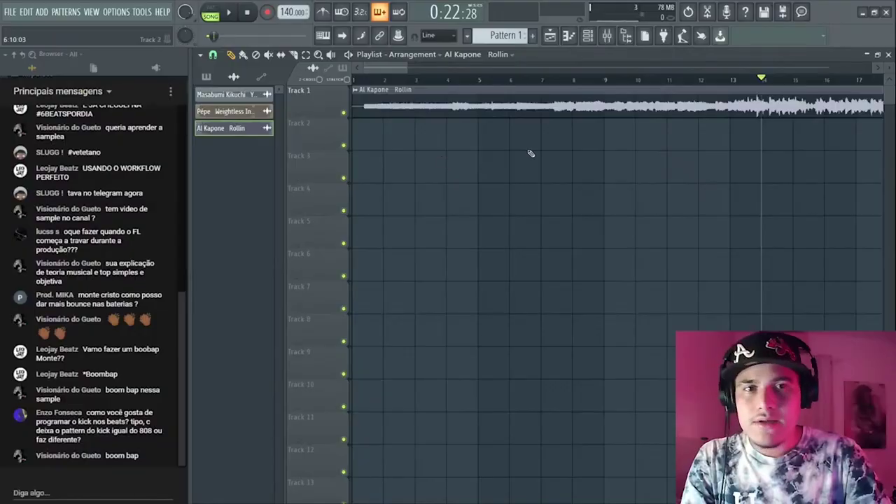
scroll(334, 114, "up", 8)
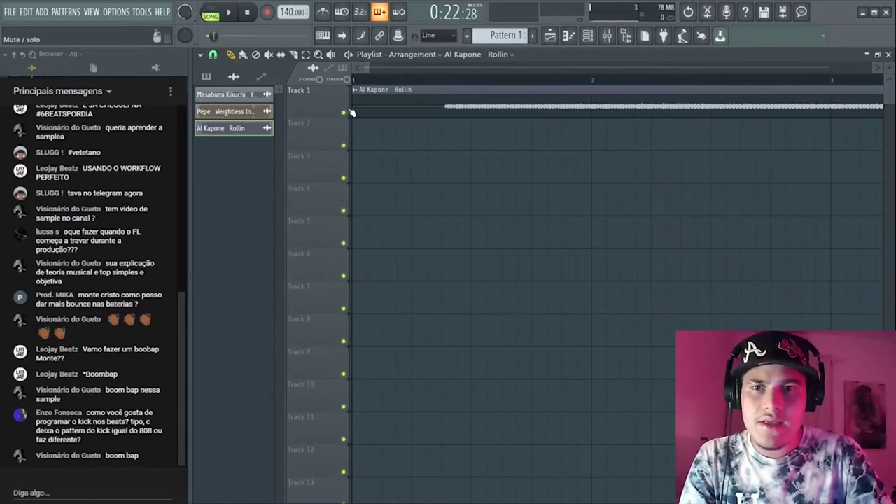
left_click_drag(353, 110, 310, 101)
scroll(488, 119, "down", 5)
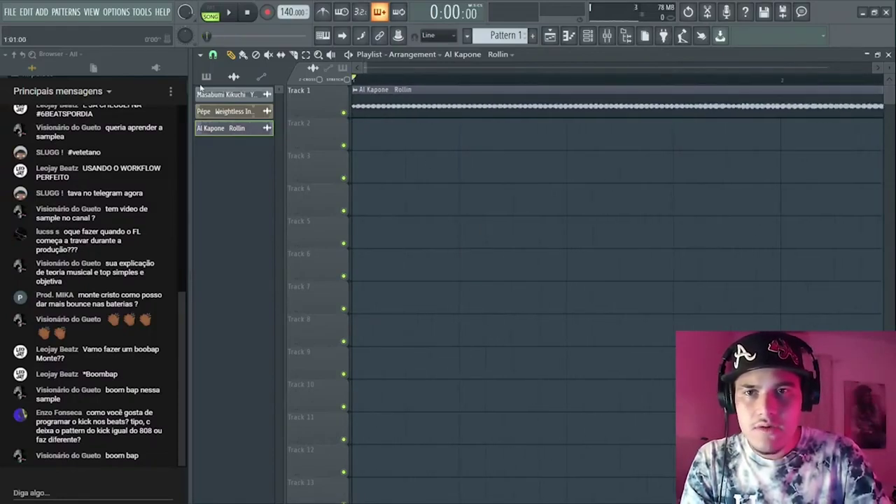
scroll(448, 110, "up", 5)
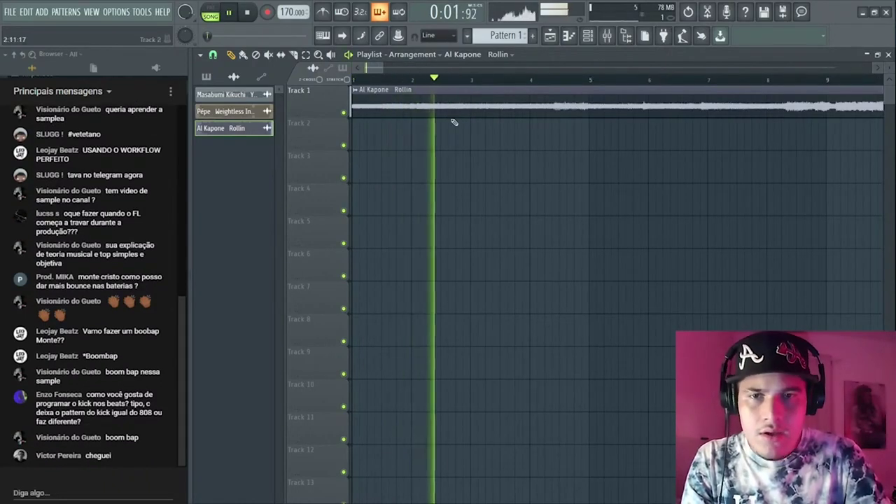
- Play the sample's opening bars from the start to hear where the four-bar loop ends
key("space")
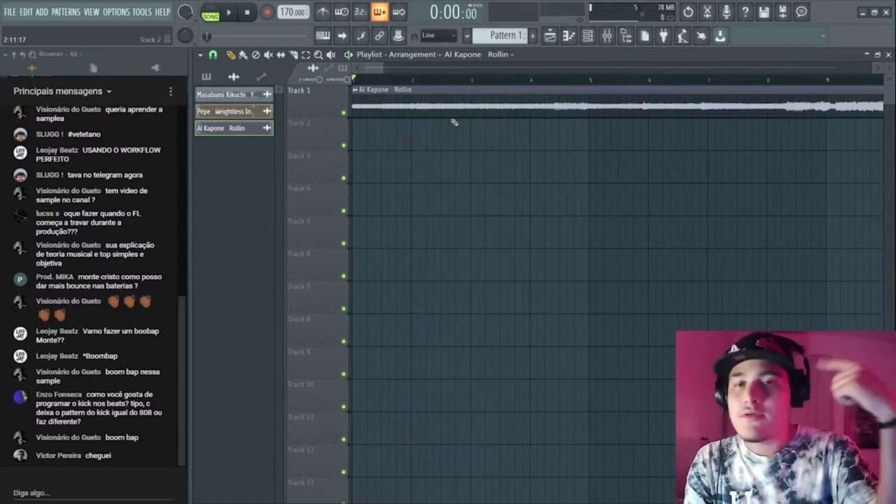
key("space")
key("space")
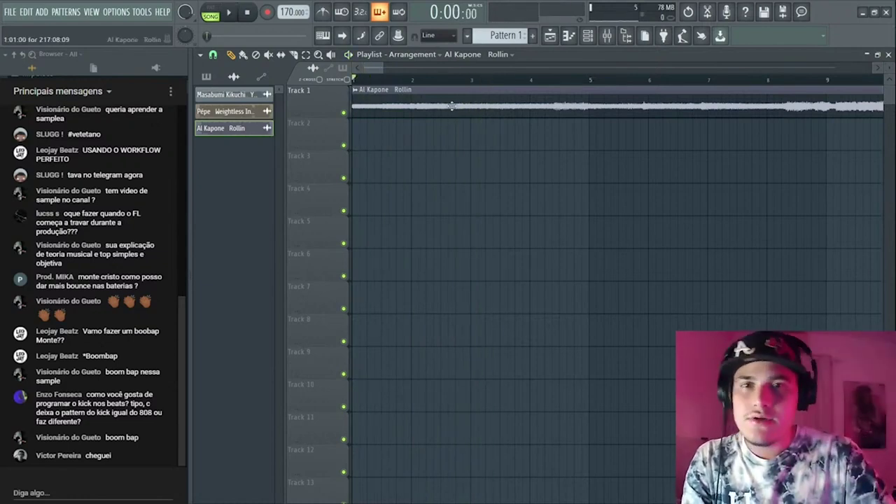
double_click(453, 105)
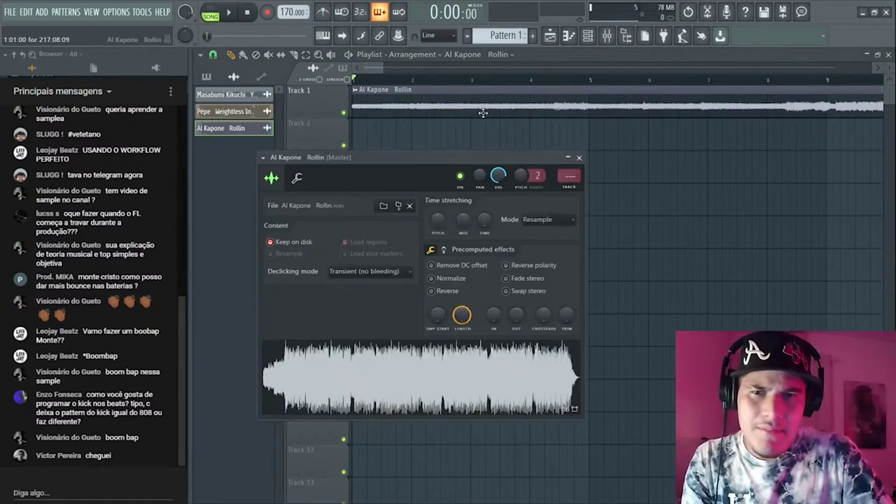
left_click(580, 159)
key("space")
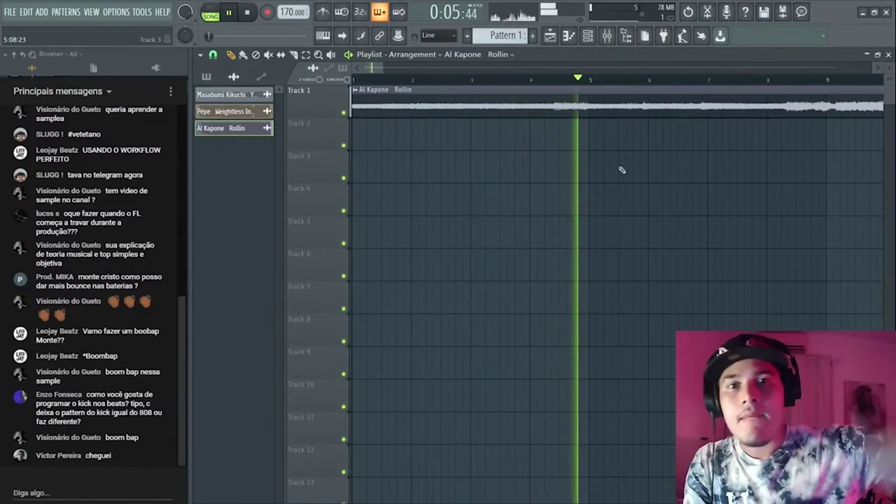
- Cut the Al Kapone Rollin clip at the loop's end just before bar 5 and remove the remainder
key("space")
scroll(585, 105, "up", 3)
left_click(579, 79)
key("space")
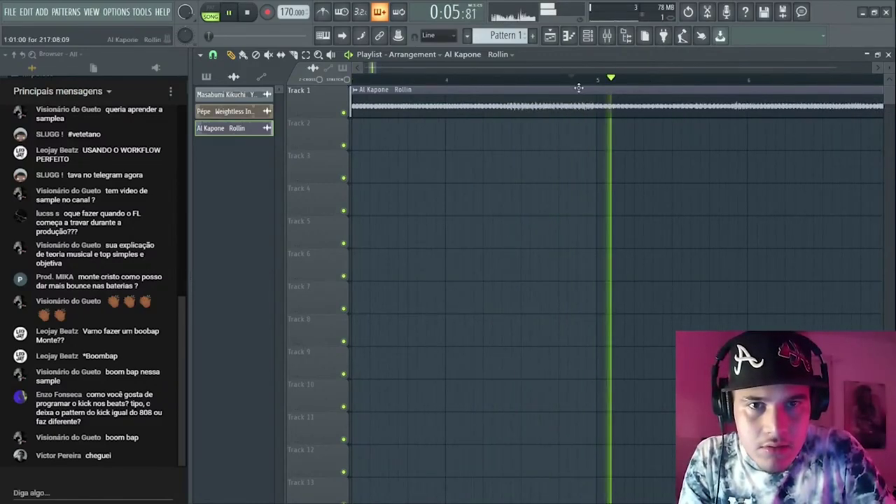
key("space")
scroll(578, 87, "up", 2)
key("space")
key("space")
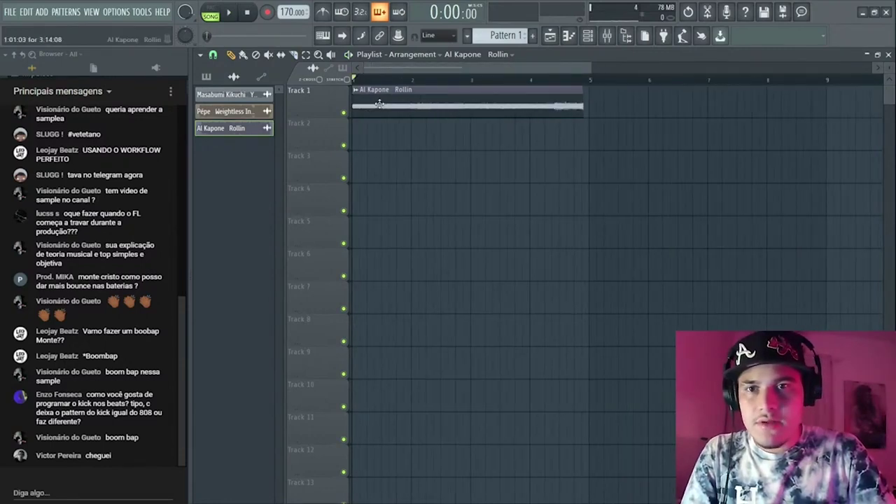
- Adjust the sample's time stretching mode and stretch the clip to exactly four bars, ending at bar 5
double_click(379, 104)
double_click(380, 103)
double_click(400, 116)
left_click(553, 222)
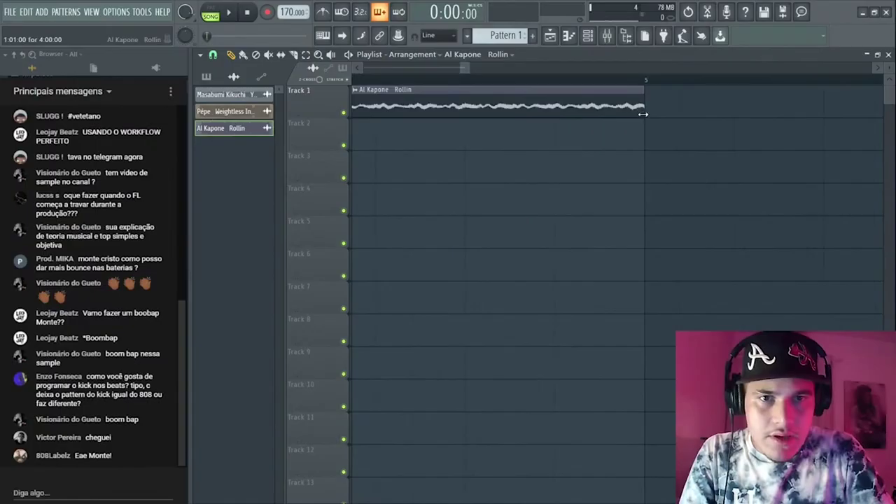
scroll(632, 126, "down", 3)
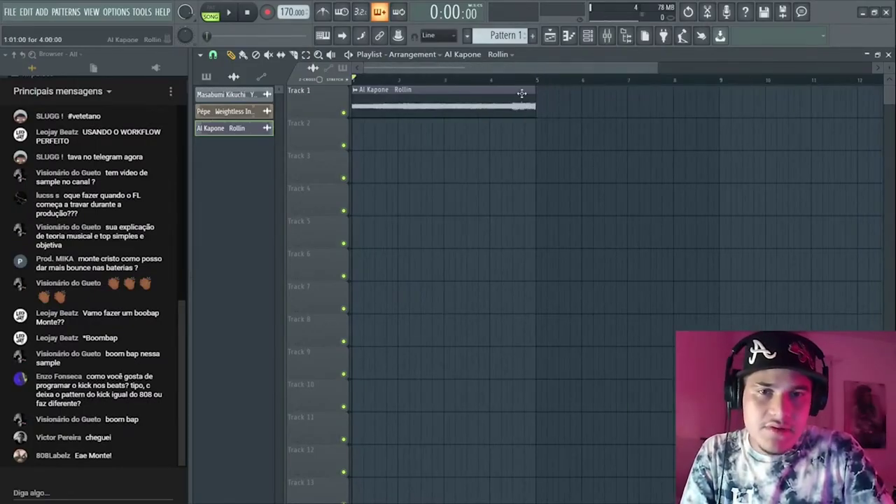
- Enable the metronome and play the four-bar loop to check its timing
key("space")
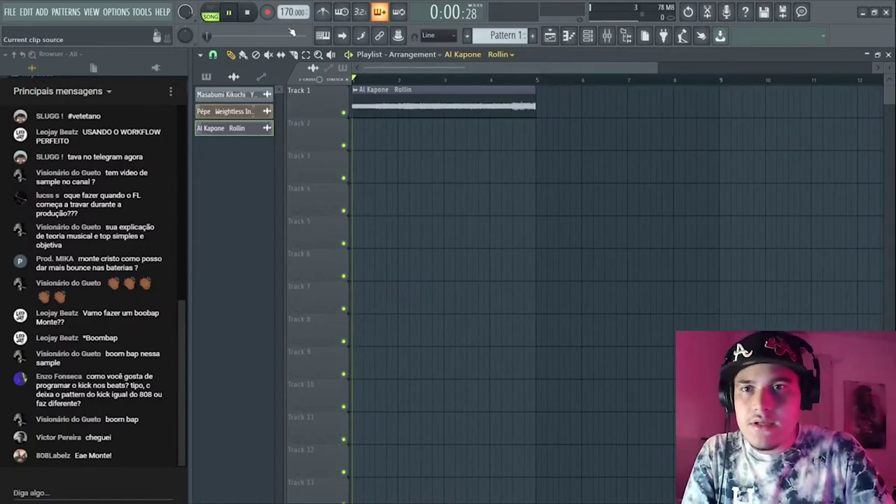
key("space")
key("space")
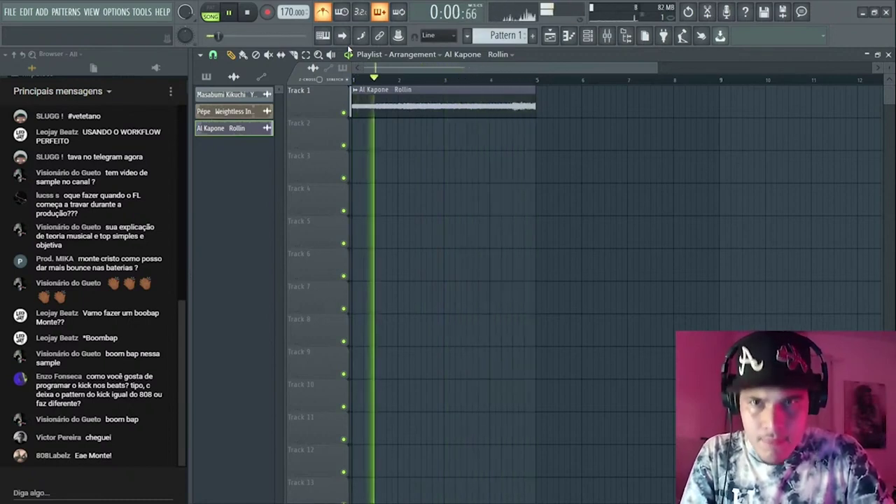
key("space")
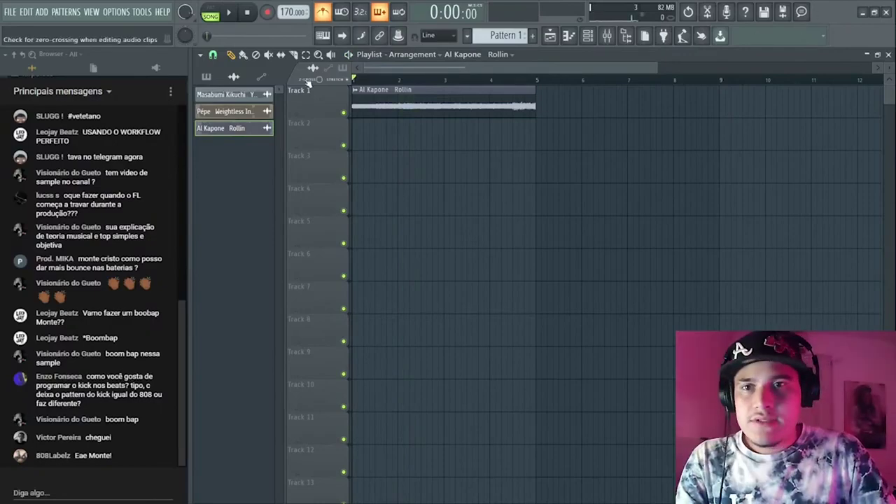
- Extend the Track 1 clip to eight bars, ending at bar 9, and set the project tempo to 139 BPM
scroll(463, 123, "down", 2)
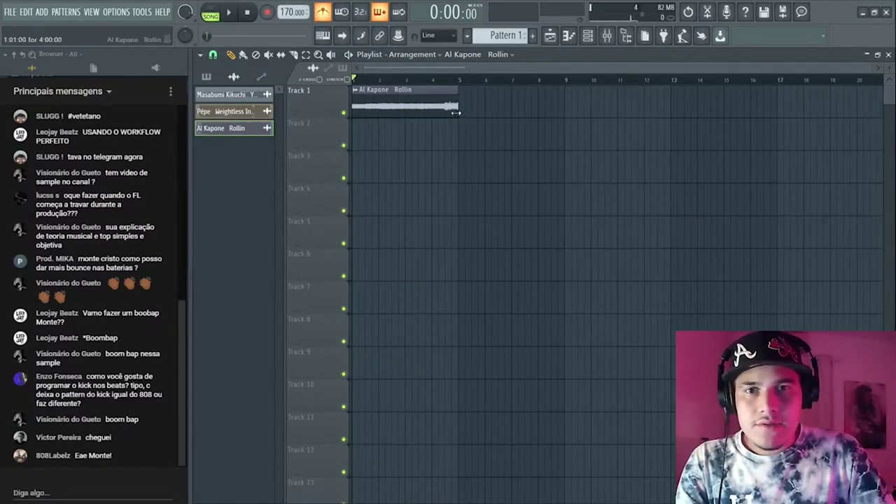
scroll(564, 113, "up", 8)
left_click_drag(456, 113, 539, 110)
left_click(213, 54)
scroll(700, 171, "down", 8)
scroll(476, 177, "down", 1)
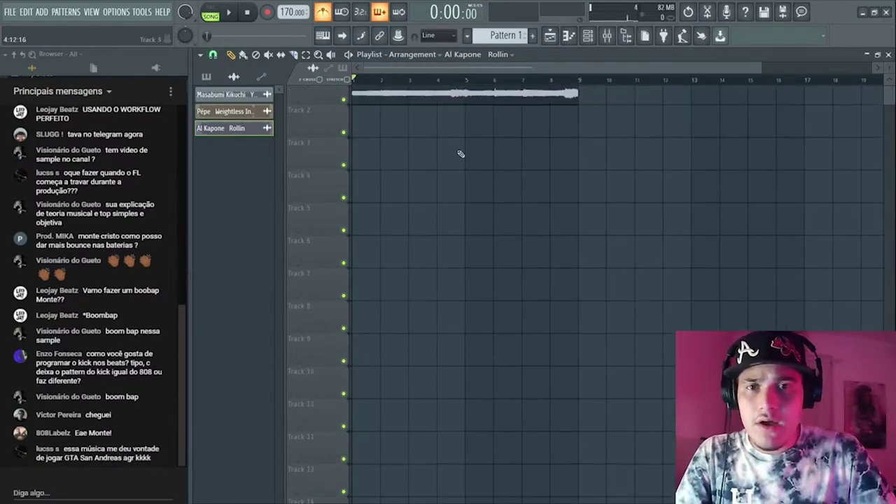
scroll(592, 142, "up", 1)
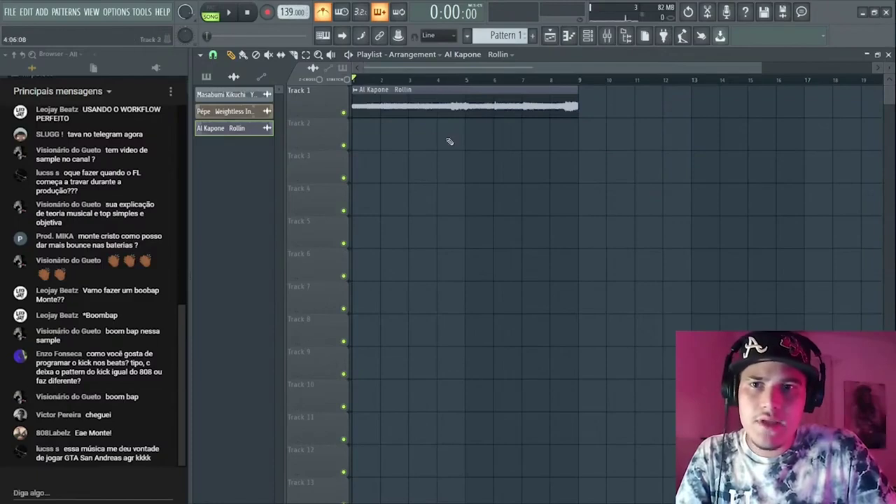
- Play the eight-bar loop against the metronome, examining how the waveform aligns with the beat around bars 5 to 9
key("space")
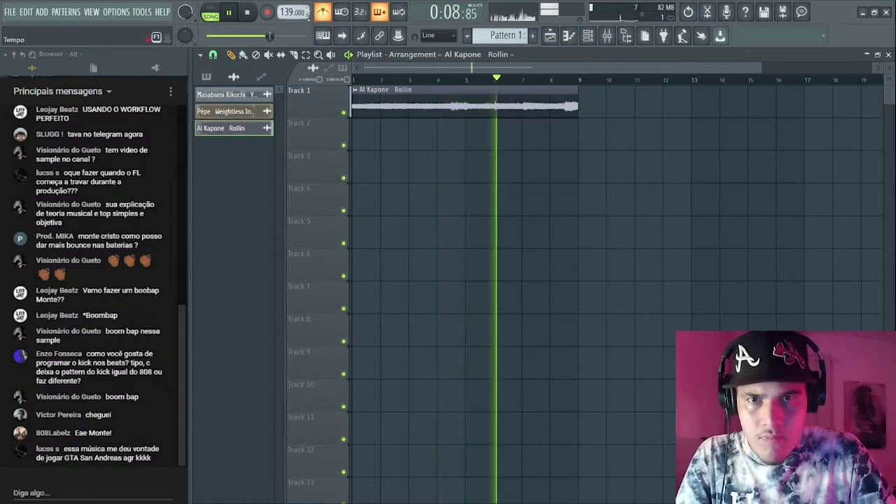
scroll(493, 89, "up", 2)
scroll(493, 89, "up", 1)
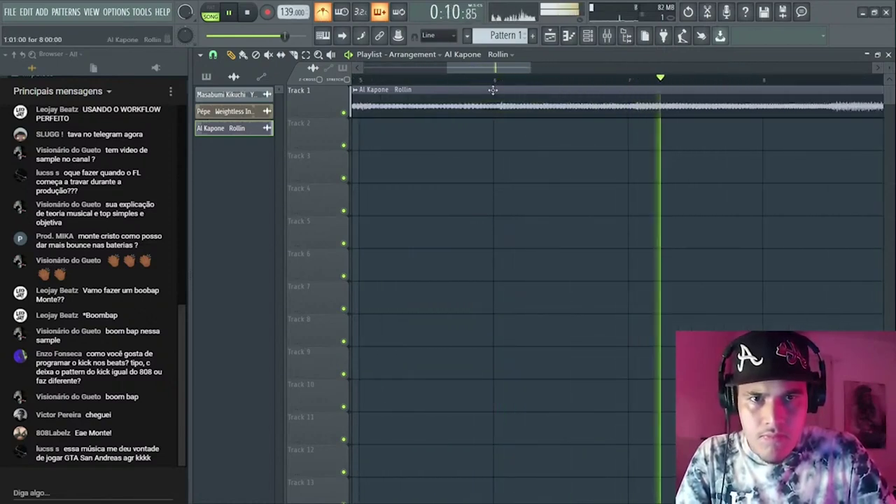
scroll(493, 90, "down", 2)
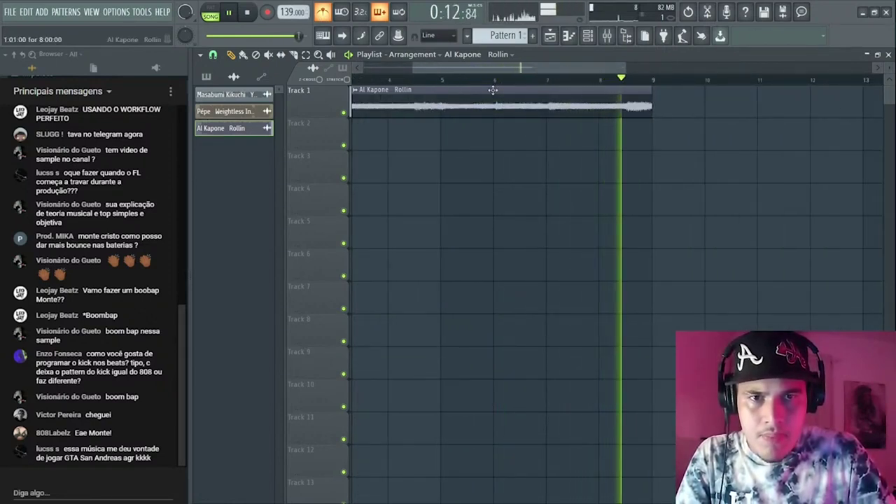
scroll(493, 90, "up", 3)
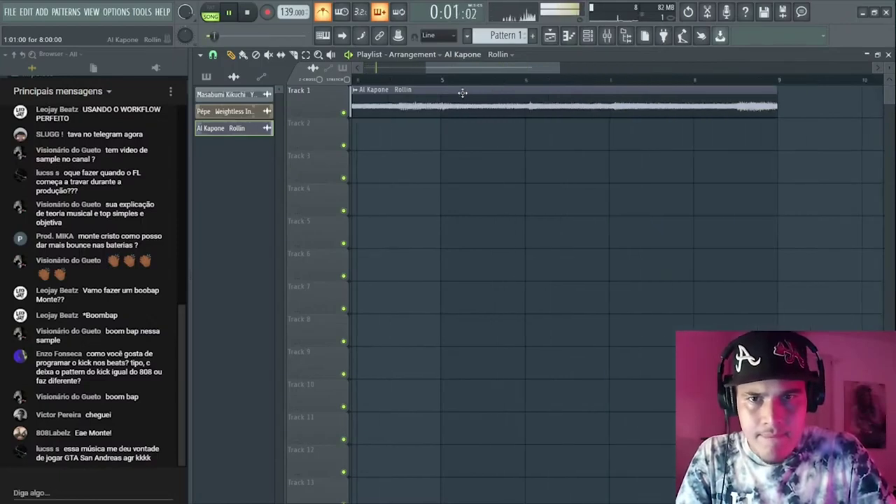
key("space")
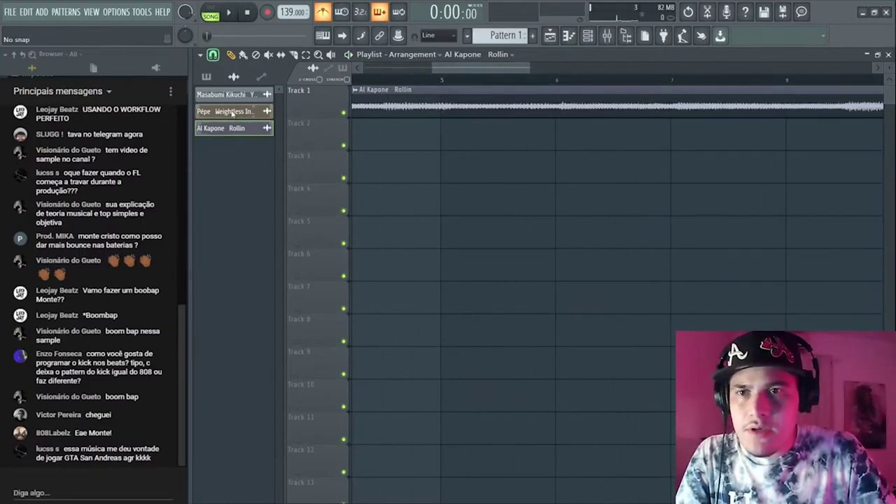
- Slice the clip just after bar 6, trim the first piece to end at bar 6, and move the second piece to start there
scroll(553, 109, "up", 3)
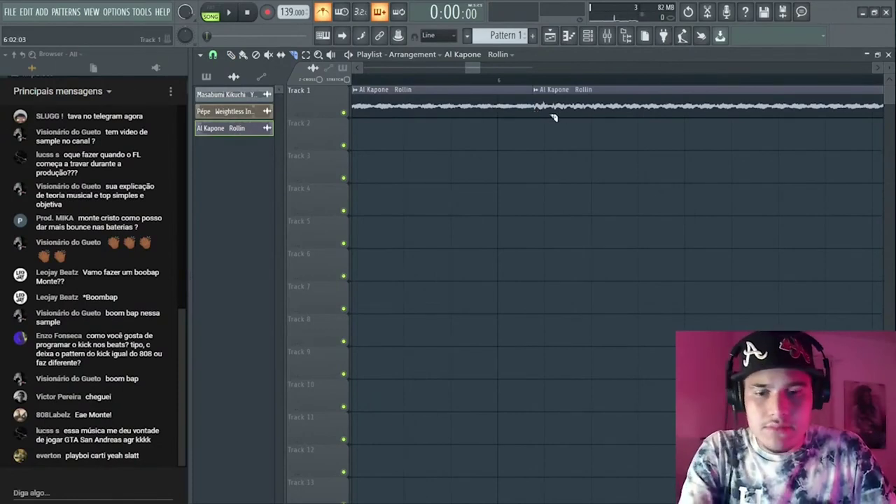
left_click_drag(530, 110, 495, 115)
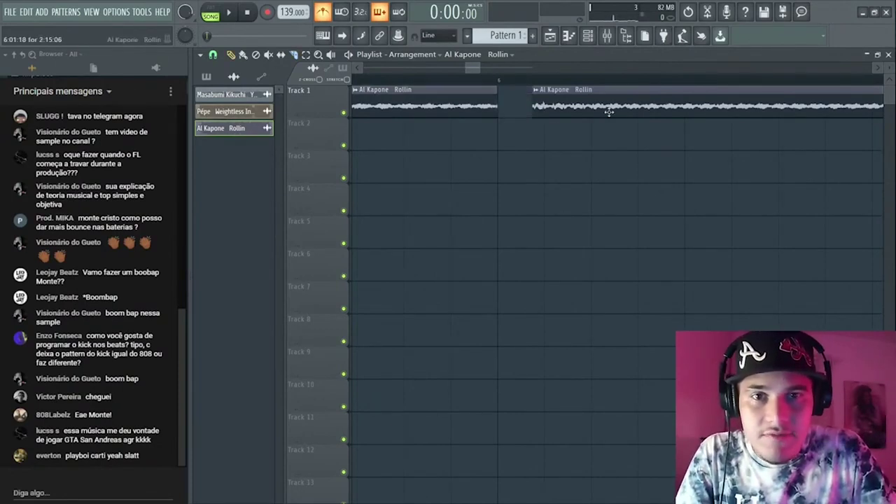
left_click_drag(609, 112, 575, 111)
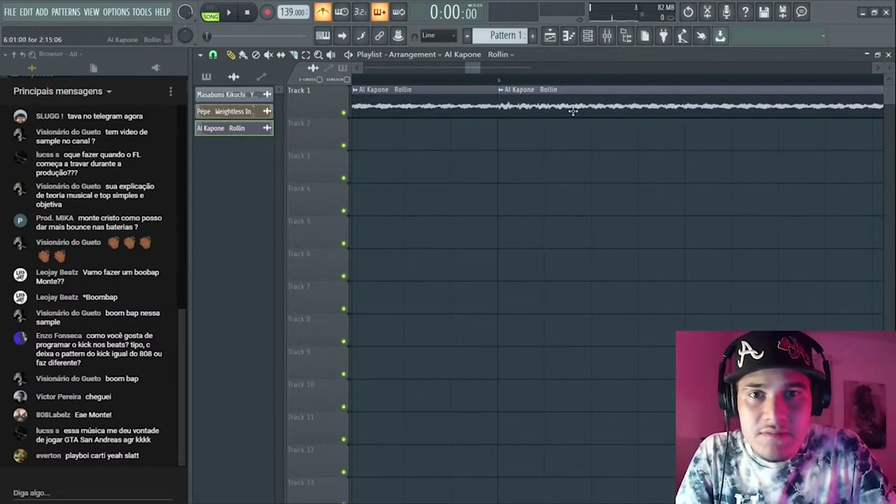
- Lengthen the second piece so it spans three bars and ends exactly at bar 9, and split it at bar 7
scroll(436, 124, "down", 3)
scroll(699, 137, "up", 2)
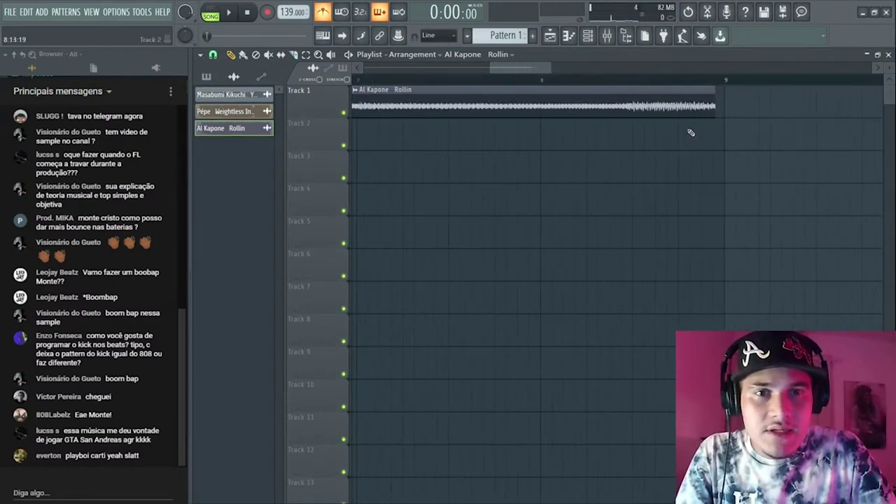
left_click_drag(715, 110, 728, 110)
scroll(731, 112, "up", 3)
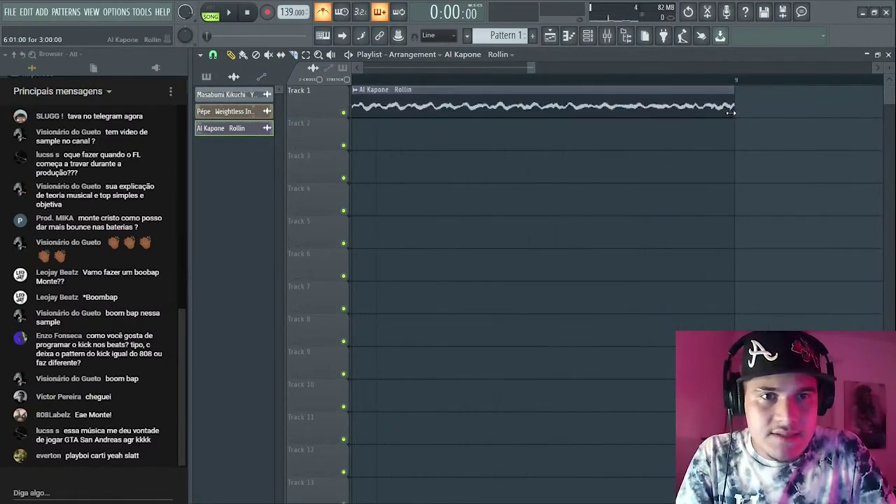
scroll(501, 96, "down", 4)
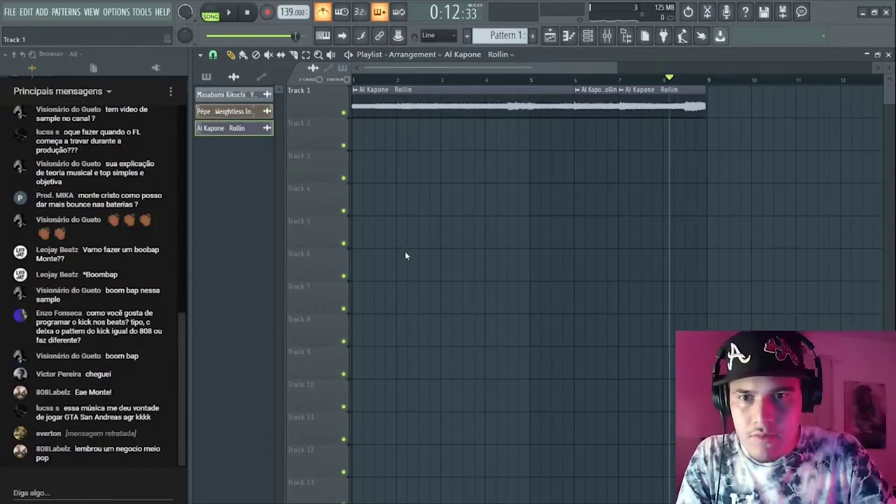
- Select all Track 1 clips over bars 1 to 9 and consolidate the track from the track start, rendering it as a 16-bit WAV
key("ctrl+a")
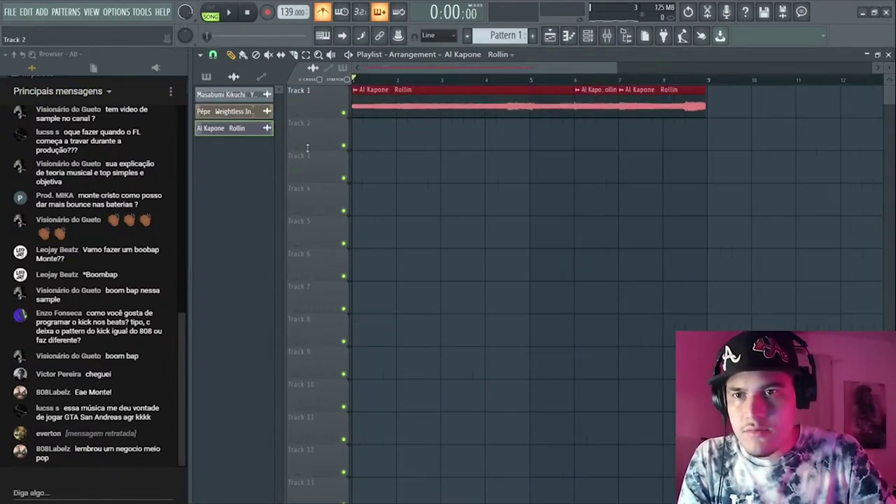
left_click_drag(355, 80, 721, 92)
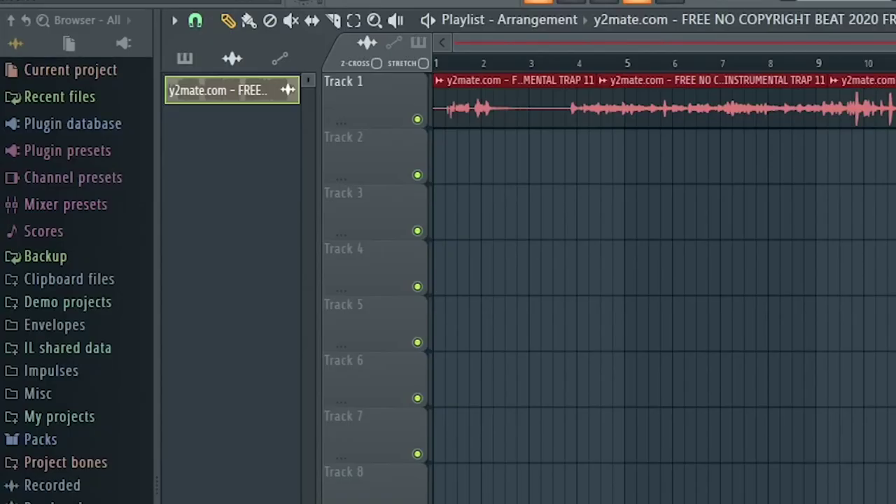
right_click(392, 78)
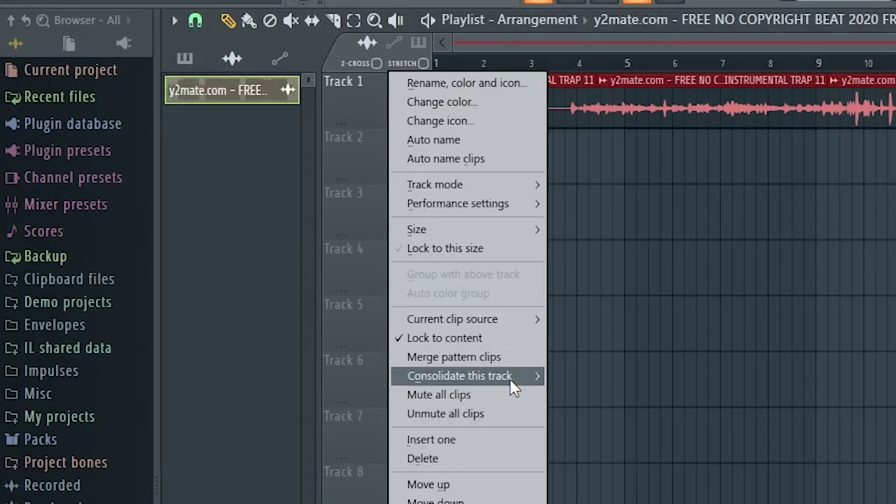
mouse_move(511, 379)
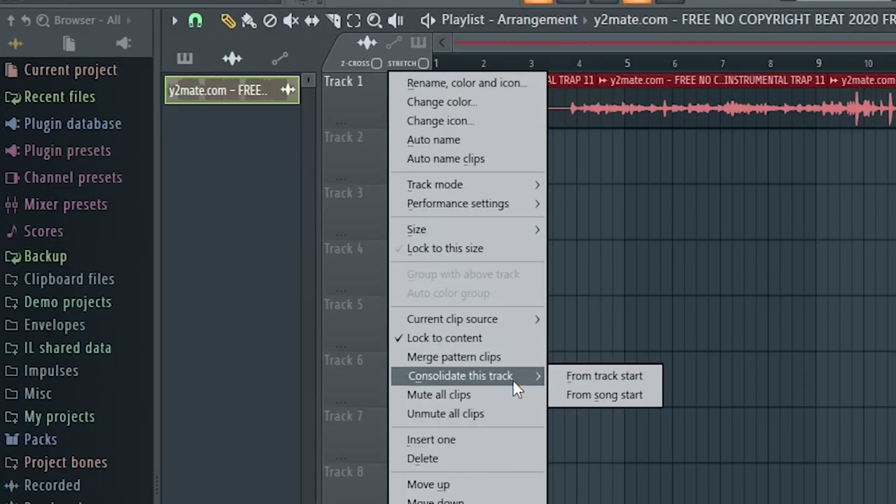
left_click(594, 380)
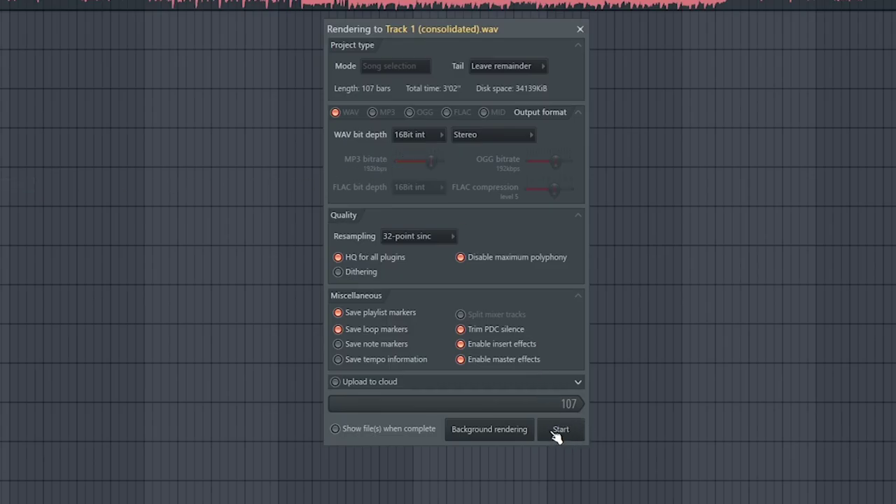
left_click(581, 26)
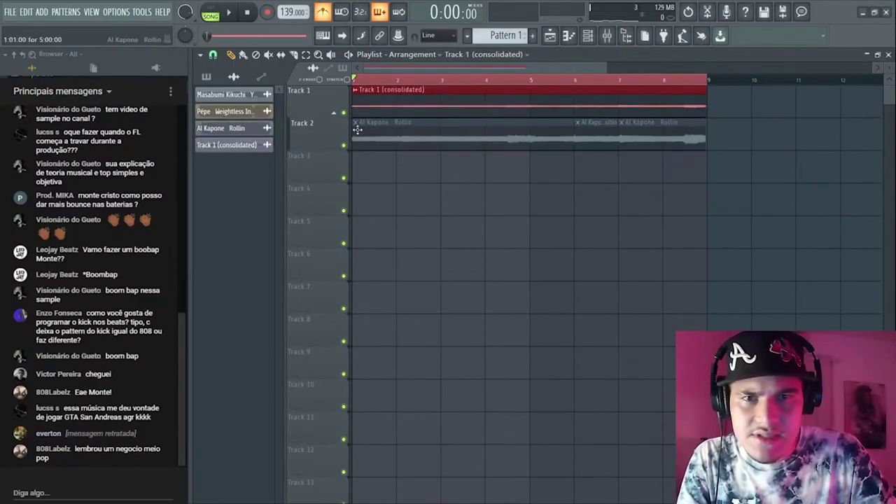
- Name mixer insert 1 SAMPLE and route the consolidated Track 1 audio channel to it
key("F9")
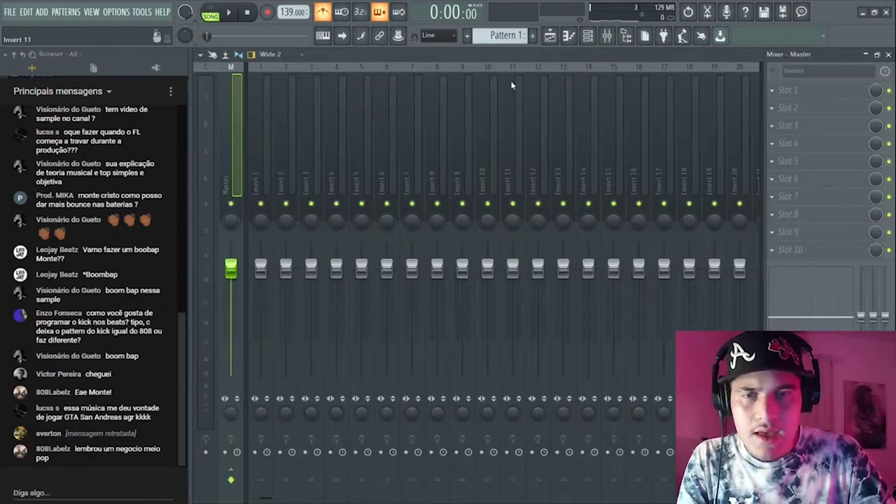
left_click(259, 151)
left_click(606, 36)
left_click(607, 36)
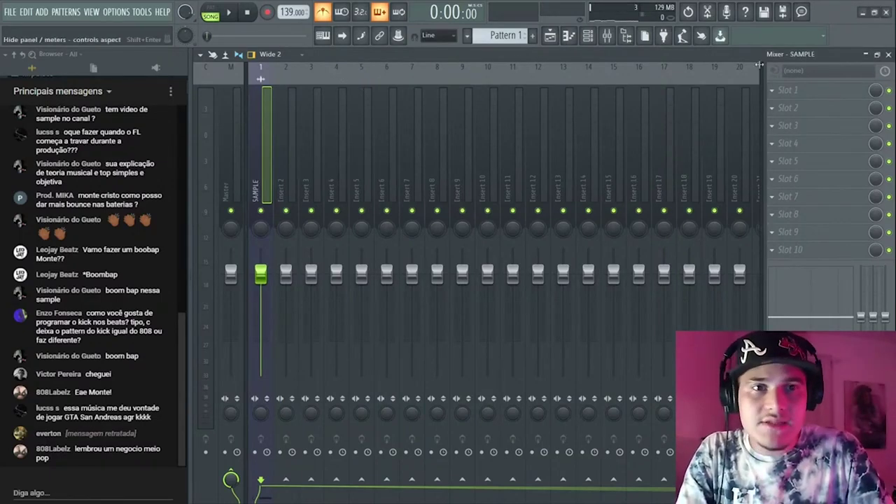
- Add a Slicex channel to the Unsorted group of the channel rack
left_click(550, 36)
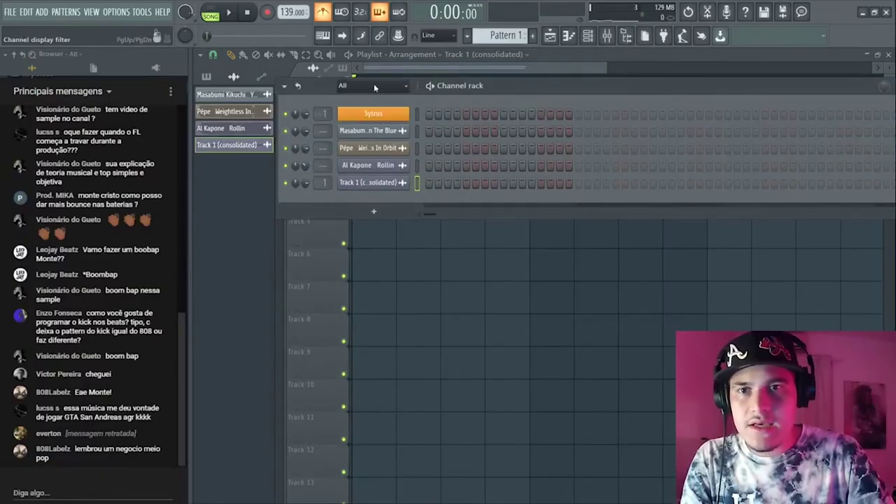
left_click(375, 88)
left_click(373, 126)
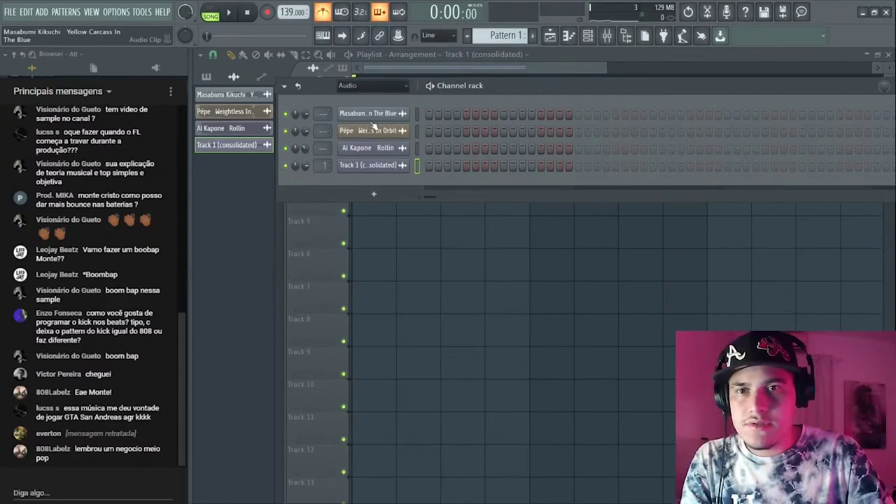
left_click(373, 91)
left_click(372, 138)
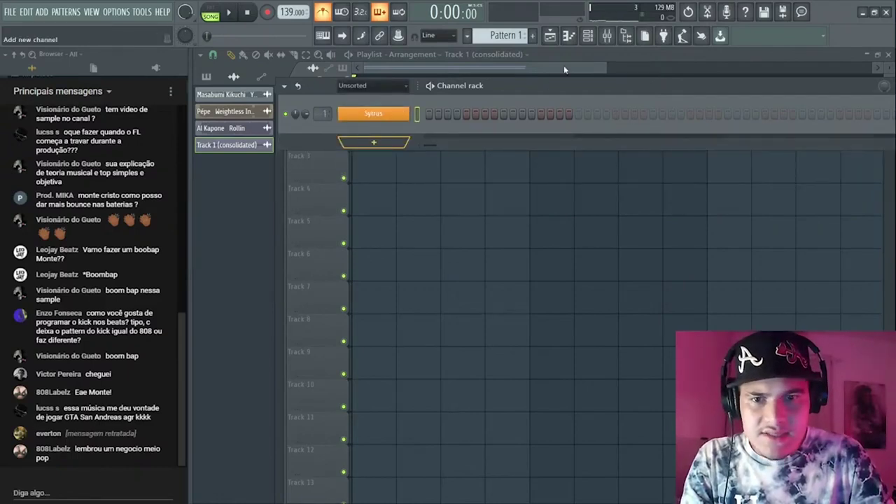
left_click(506, 415)
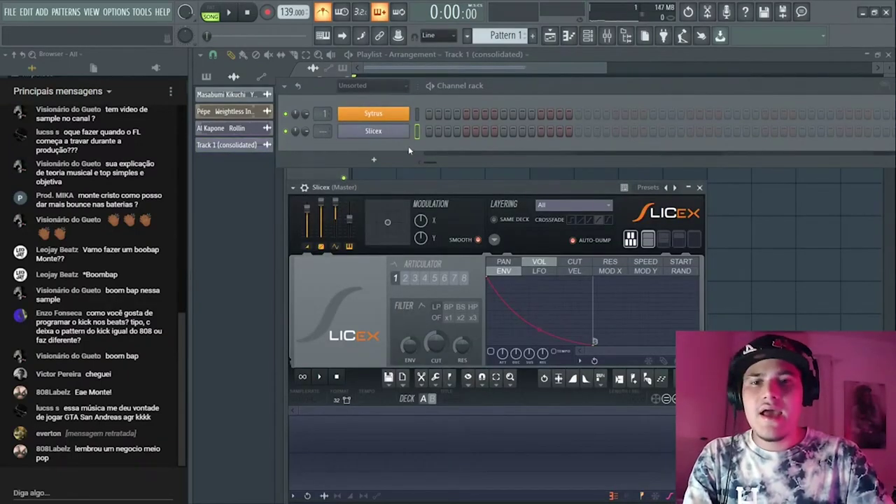
- Open the channel settings of the Track 1 (consolidated) clip and close the playlist
left_click_drag(496, 189, 605, 102)
left_click(412, 77)
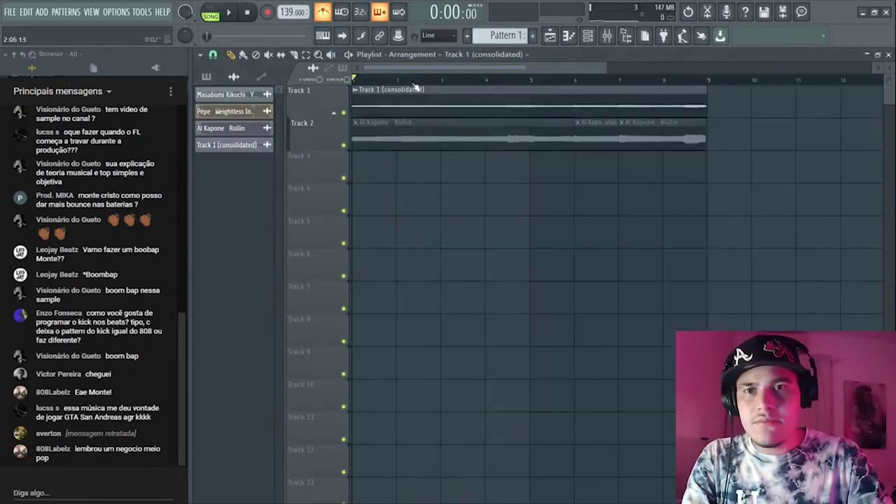
double_click(419, 87)
left_click(888, 55)
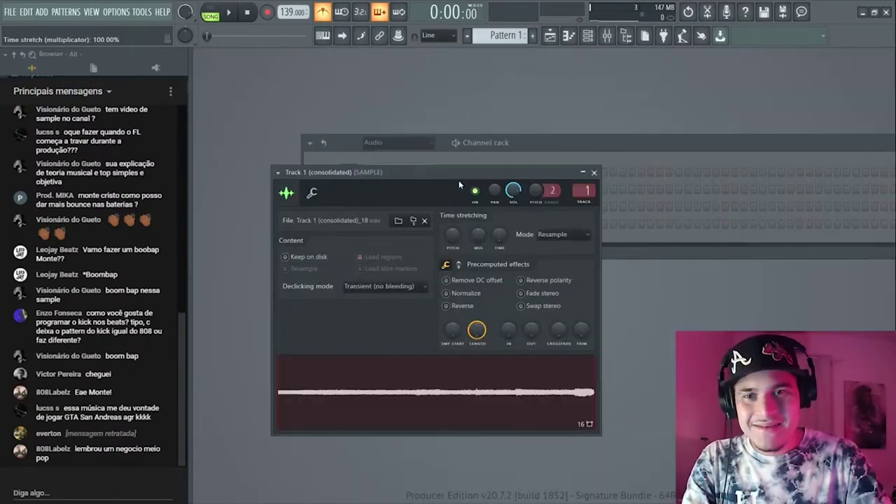
- Load the consolidated Track 1 sample's waveform from its channel settings into Slicex
left_click(401, 165)
key("Page_Down")
left_click(396, 189)
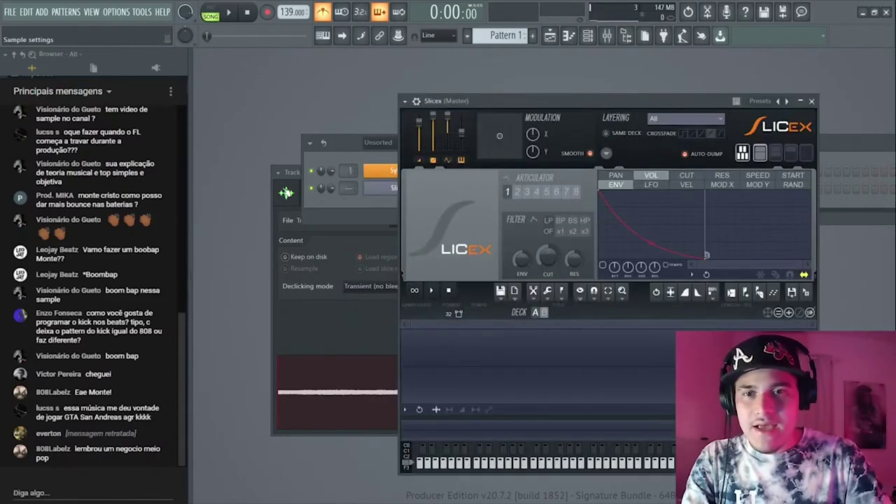
left_click(286, 177)
left_click_drag(467, 370, 665, 371)
left_click(387, 247)
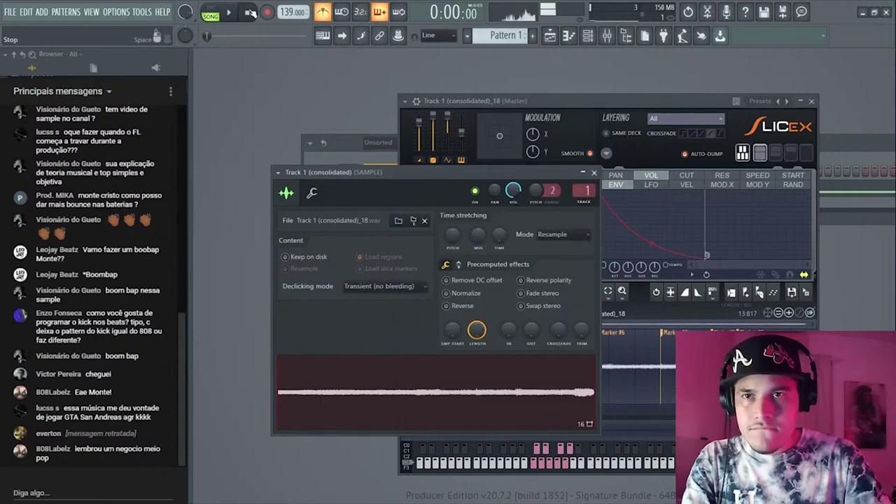
- Slice the loaded sample in Slicex with medium grid-slicing
left_click(669, 226)
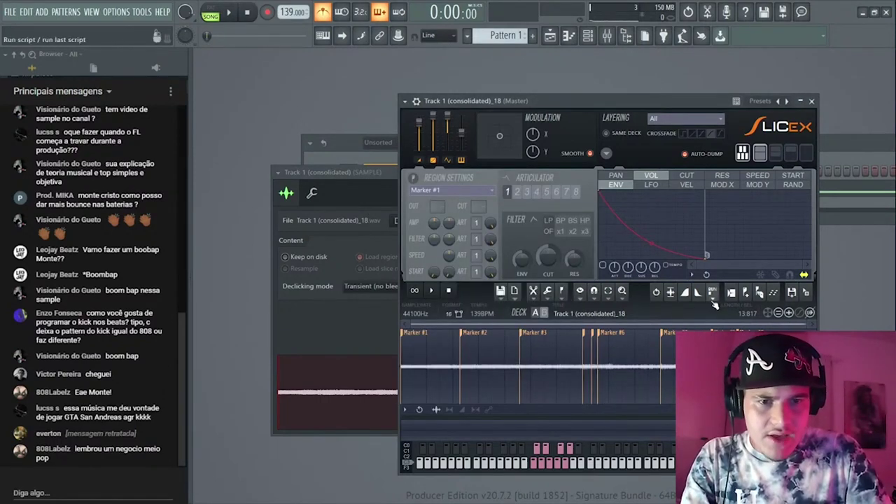
left_click(562, 291)
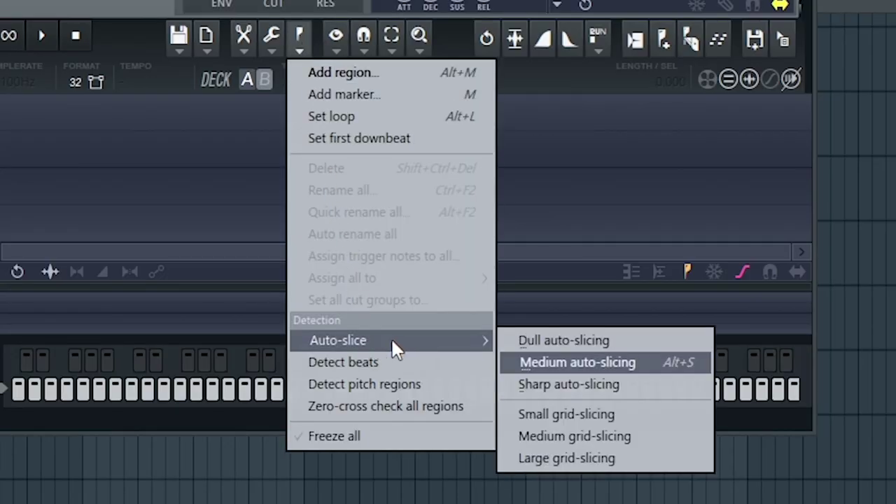
left_click(569, 435)
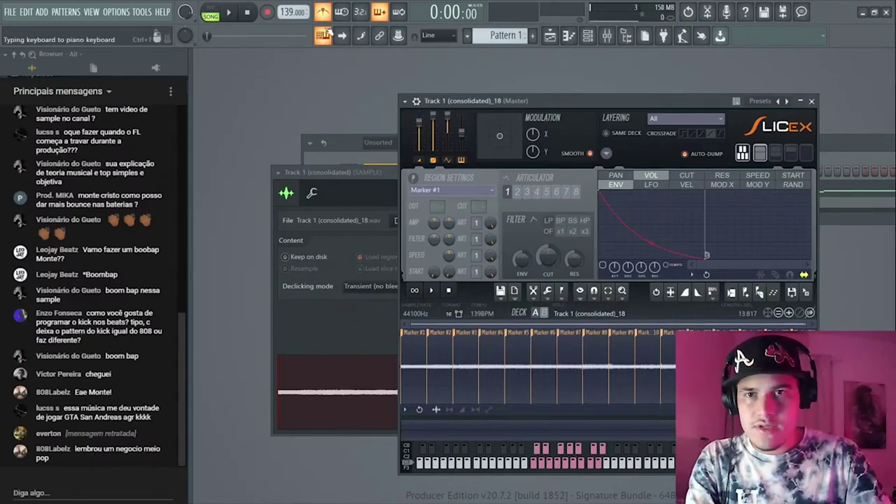
- Audition the individual Slicex slices by playing them as notes from the computer keyboard
left_click(852, 158)
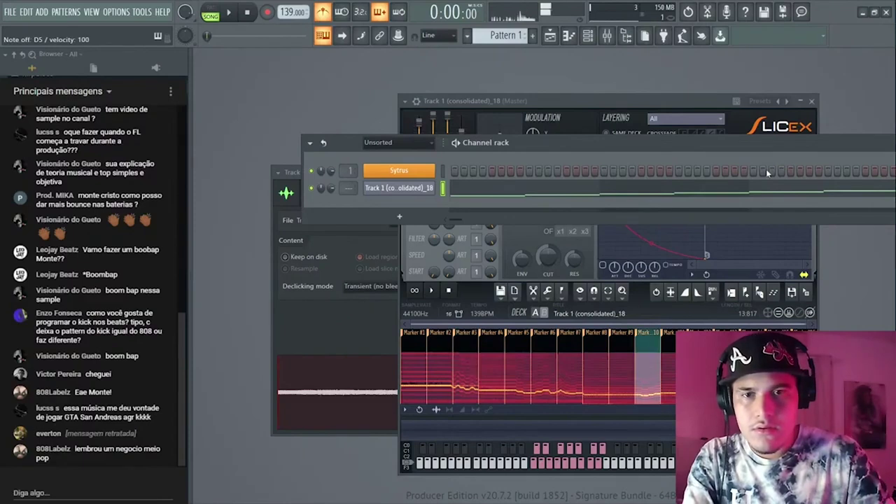
key("v")
key("q")
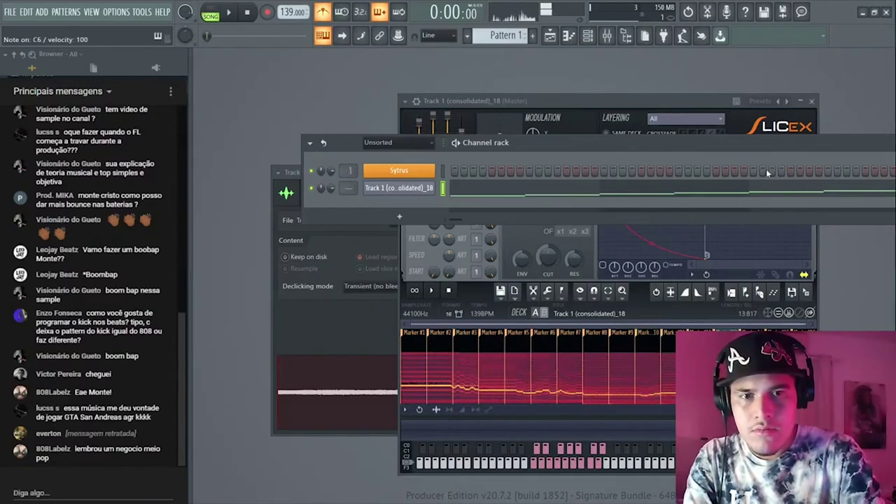
key("e")
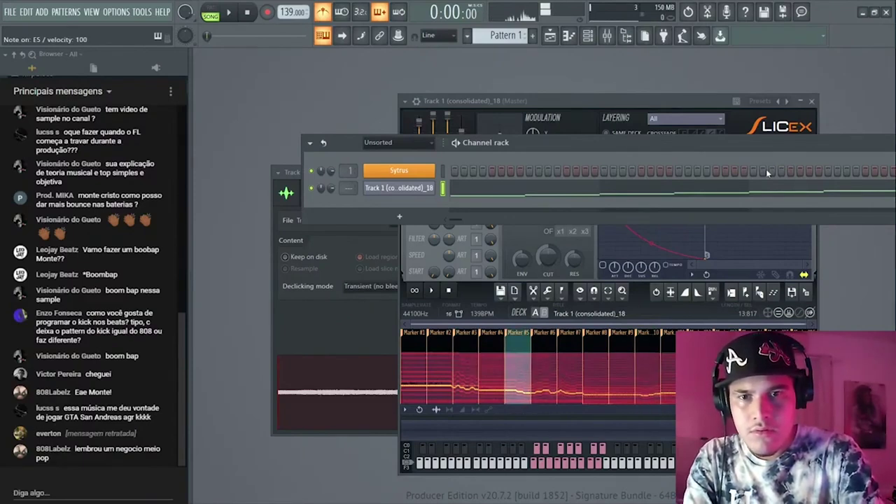
key("b")
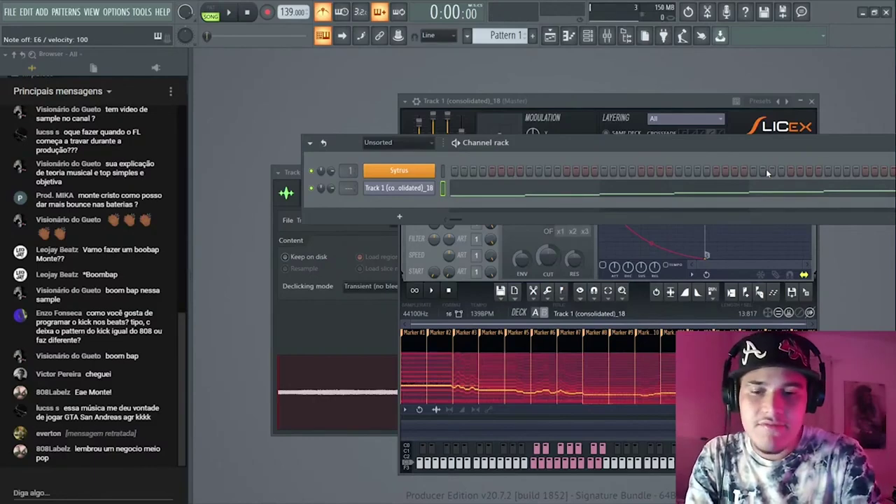
key("s")
key("z")
key("s")
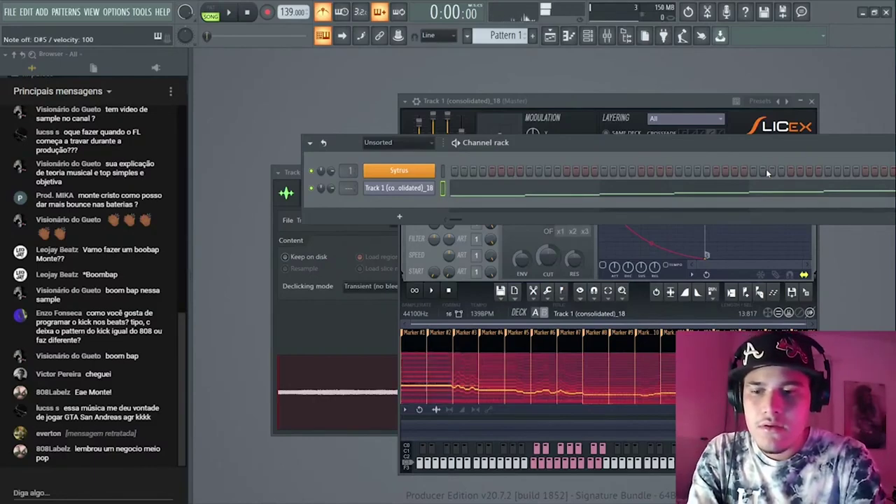
- Open the Slicex channel's piano roll, change the second note to slice Marker #4, and play the pattern
left_click(691, 188)
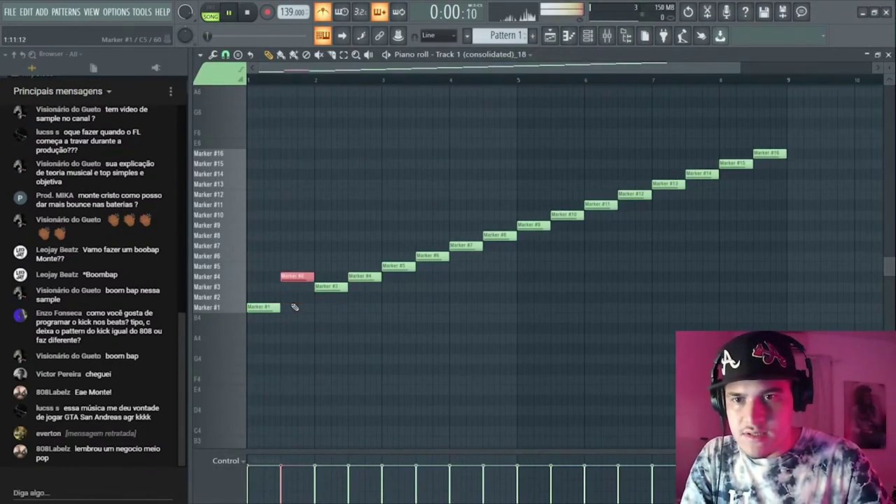
scroll(389, 157, "up", 2)
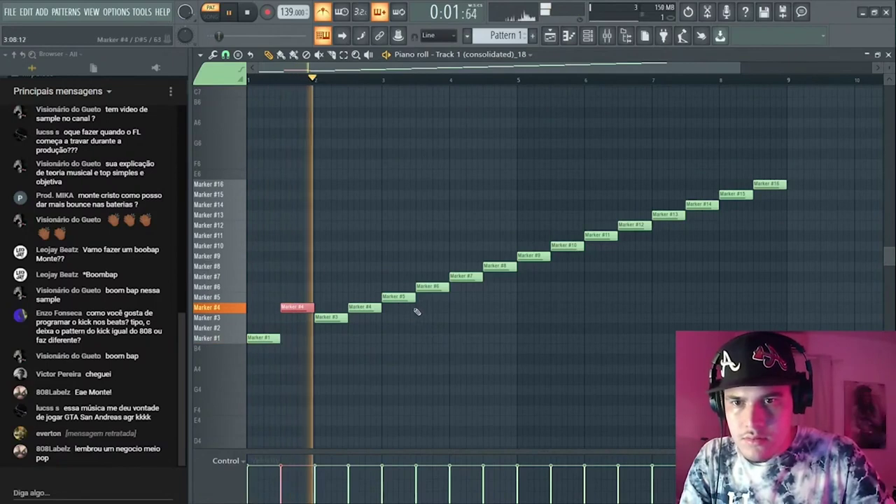
key("space")
key("space")
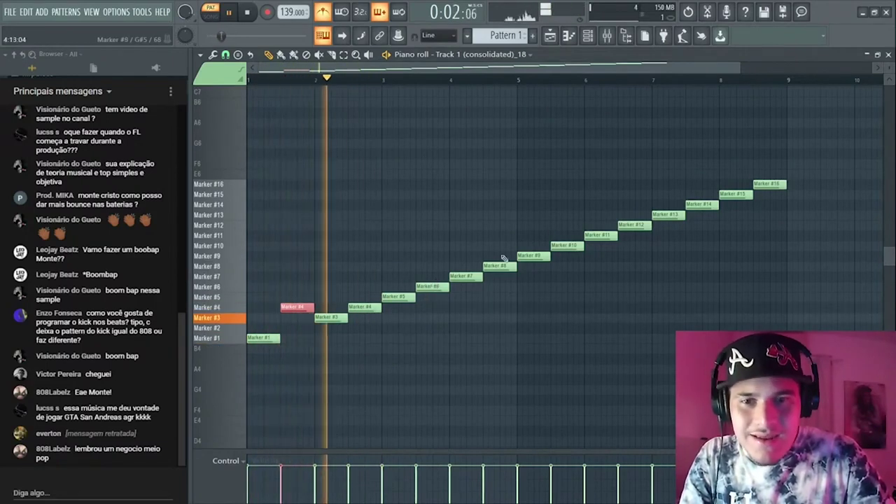
- Move the Marker #5 to Marker #8 notes two bars later, from bars 3 and 4 to bars 5 and 6
left_click_drag(502, 251, 395, 329)
key("space")
key("space")
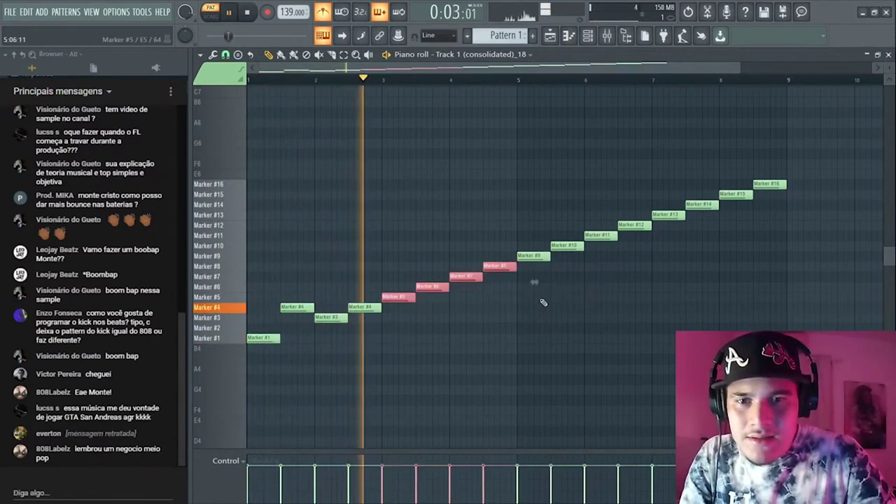
key("space")
key("space")
left_click_drag(410, 298, 544, 298)
- Duplicate the four slice notes of bars 1 and 2 into bars 3 and 4, and stop playback
left_click_drag(423, 252, 246, 417)
key("ctrl+b")
left_click(485, 267, "ctrl")
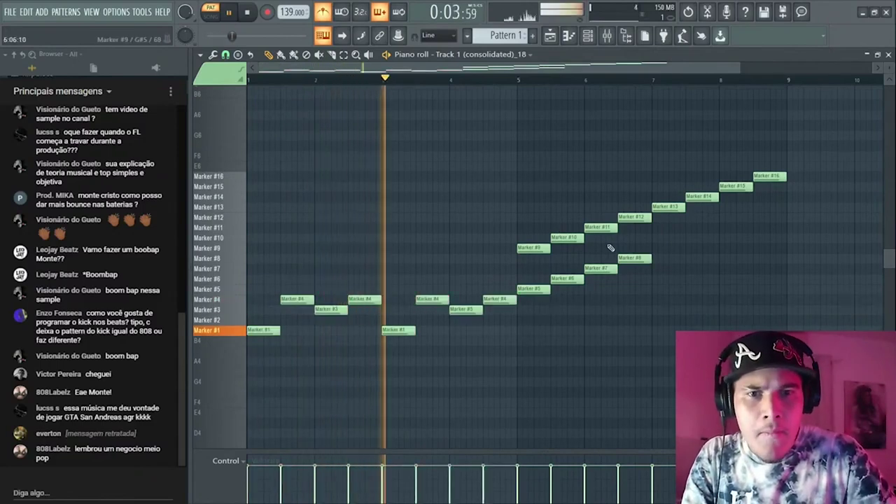
left_click_drag(480, 262, 638, 187)
left_click(639, 189, "ctrl")
key("space")
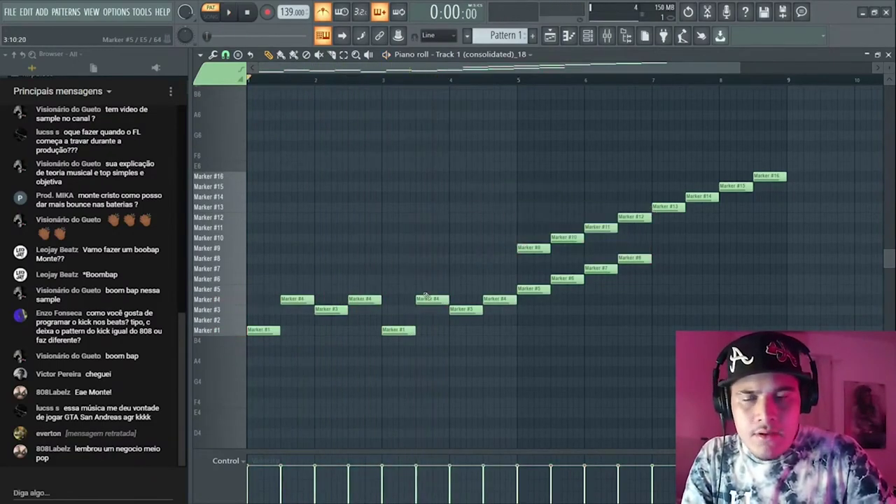
- Change the duplicated phrase's second note to Marker #2 and its third note to Marker #5, playing the pattern to check it
mouse_move(428, 299)
left_mouse_down()
mouse_move(429, 319)
mouse_move(466, 288)
left_mouse_up()
key("space")
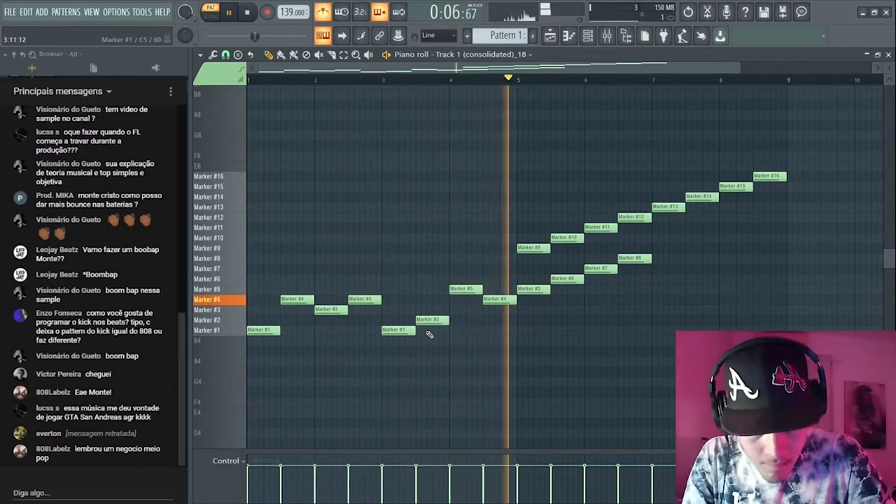
key("space")
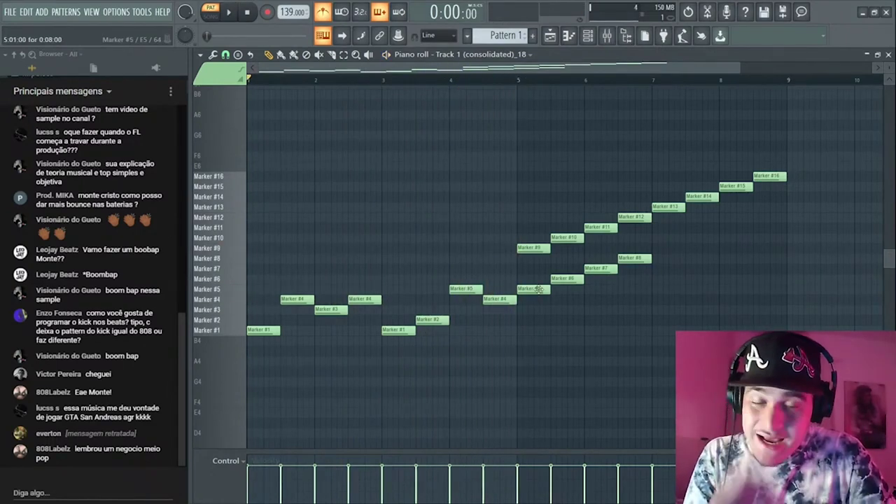
- Replace the Marker #5 note at bar 4 with a Marker #15 note, and play from the middle of bar 3
scroll(537, 289, "up", 3)
mouse_move(411, 291)
left_mouse_down()
mouse_move(414, 342)
mouse_move(416, 273)
left_mouse_up()
scroll(414, 343, "down", 3)
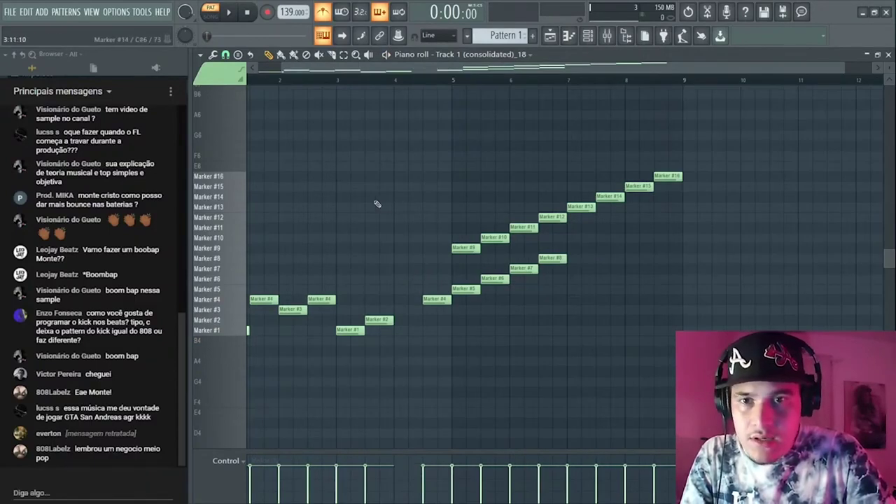
left_click(394, 188)
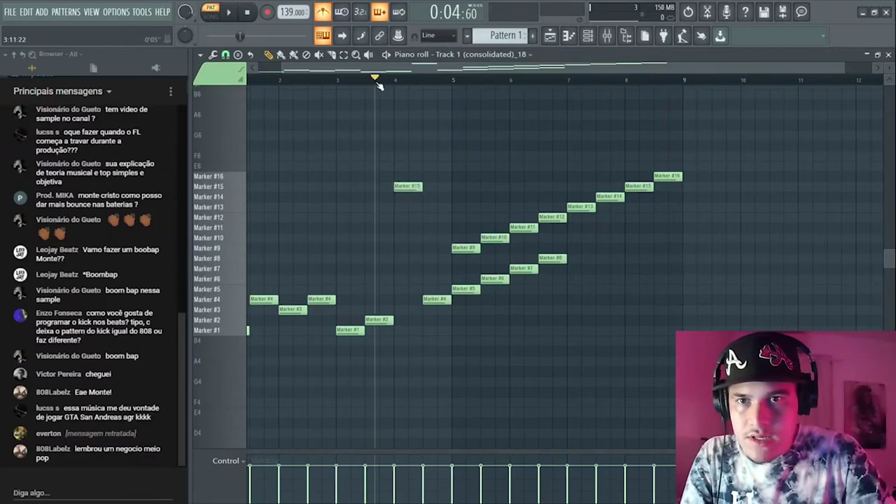
key("space")
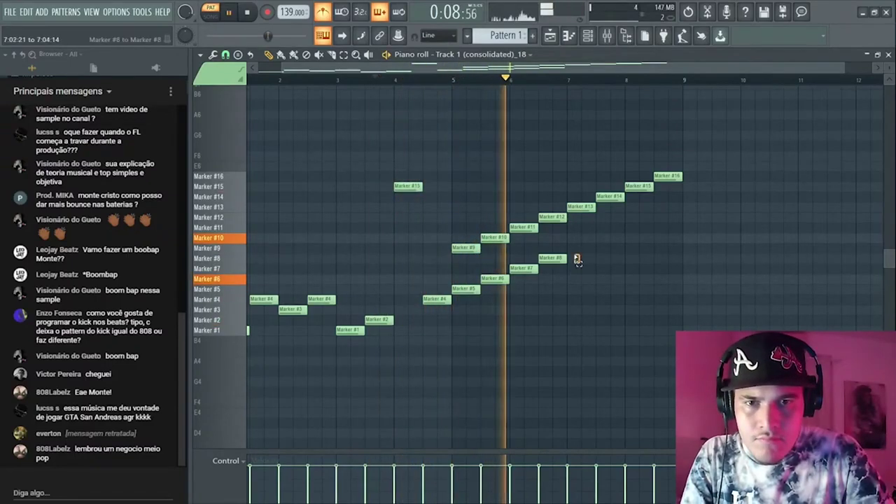
- Delete the overlapping Marker #5 to Marker #8 notes in bars 5 and 6
left_click_drag(578, 257, 476, 313)
key("Delete")
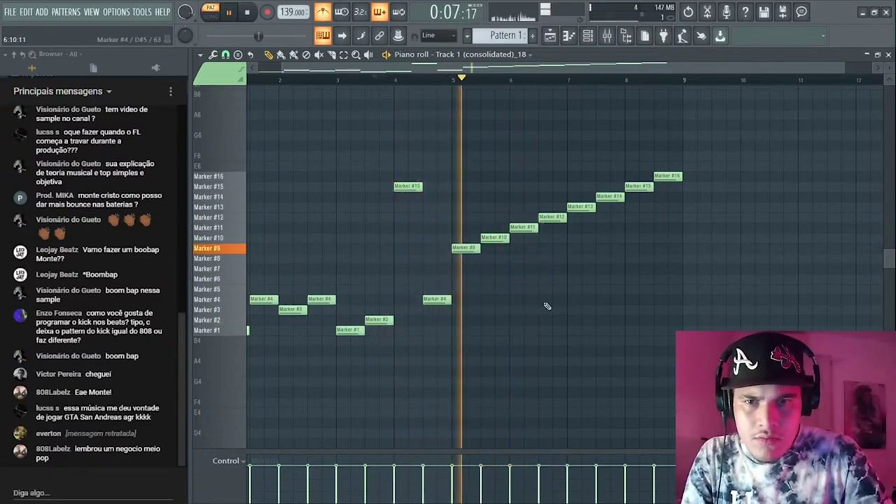
left_click_drag(553, 318, 604, 308)
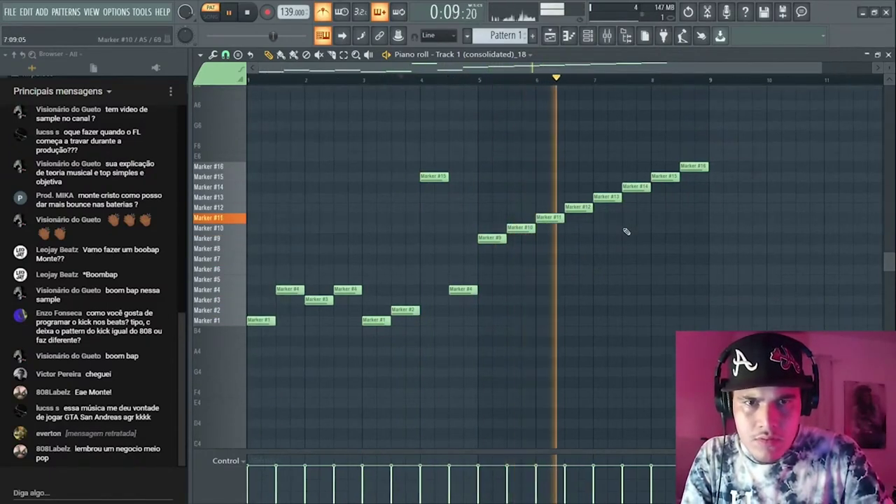
- Stop playback, replace the Marker #15 note at bar 4 with Marker #4, and change the note after it to Marker #3
scroll(627, 231, "up", 2)
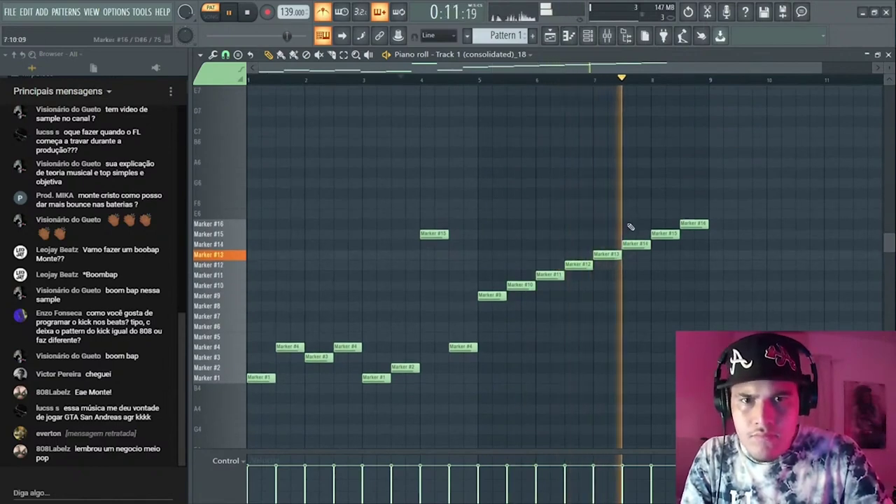
scroll(630, 227, "up", 3)
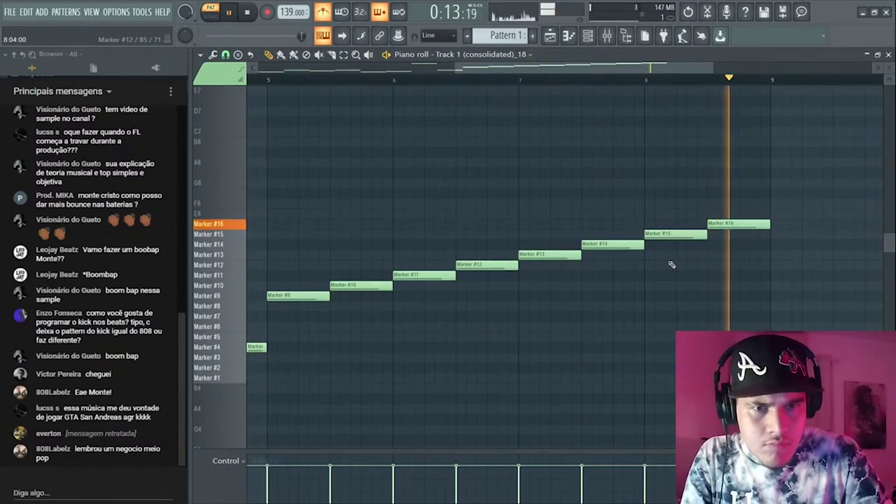
scroll(670, 265, "down", 3)
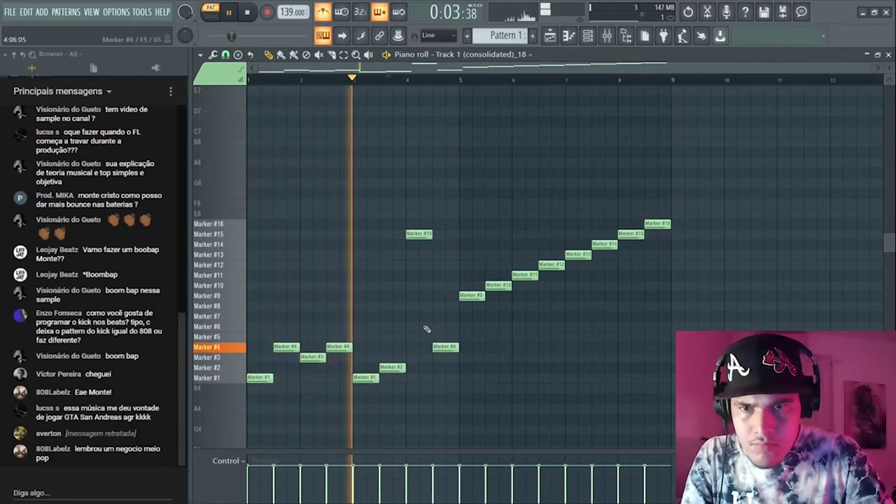
left_click_drag(415, 303, 232, 400)
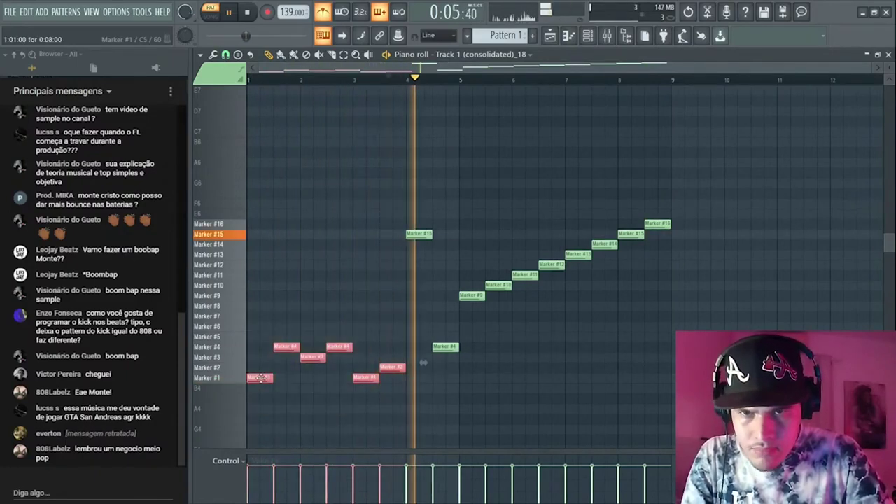
key("space")
left_click(410, 357)
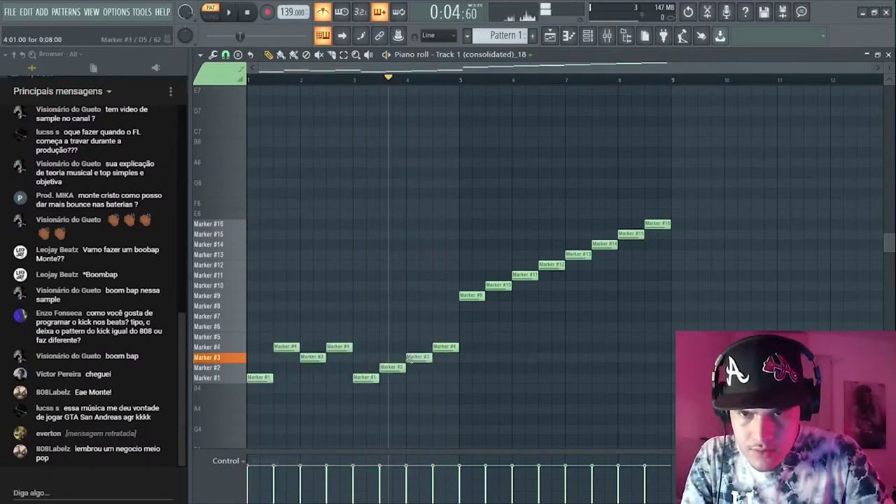
left_click_drag(412, 357, 413, 347)
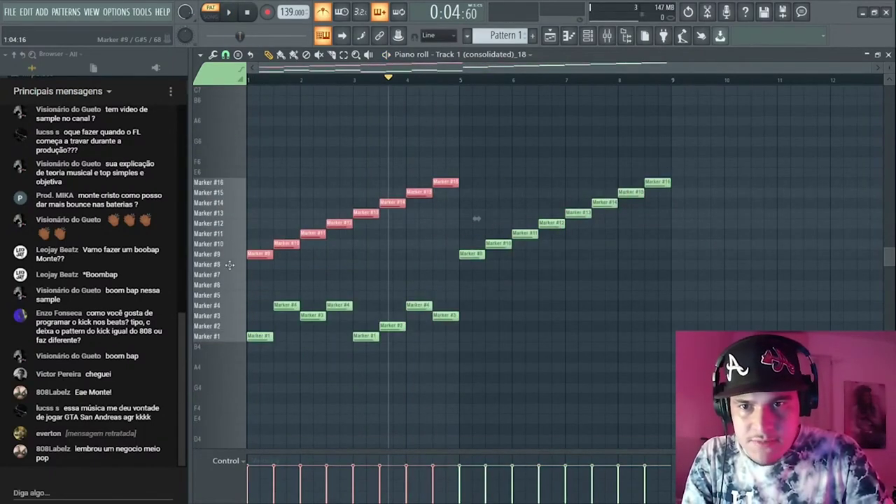
- Lower the velocity of the Marker #9 to #16 notes layered over bars 1 to 4, and play the pattern from the start
scroll(255, 251, "down", 3)
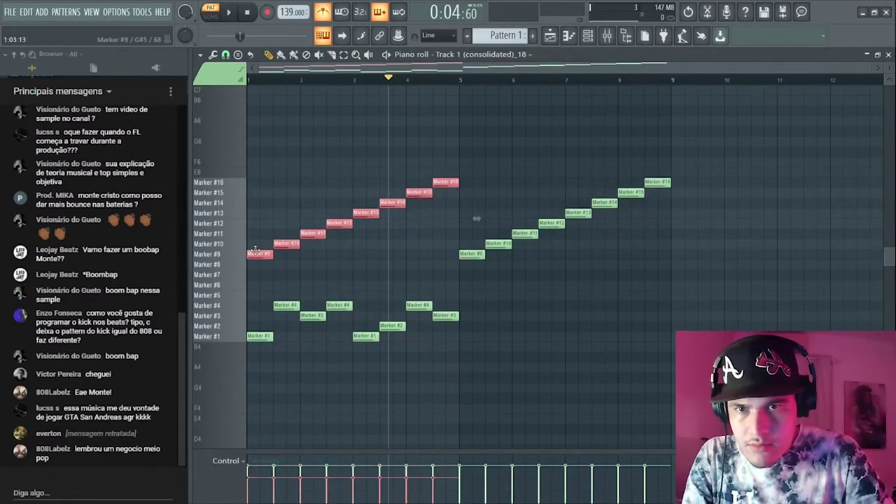
left_click(249, 78)
key("space")
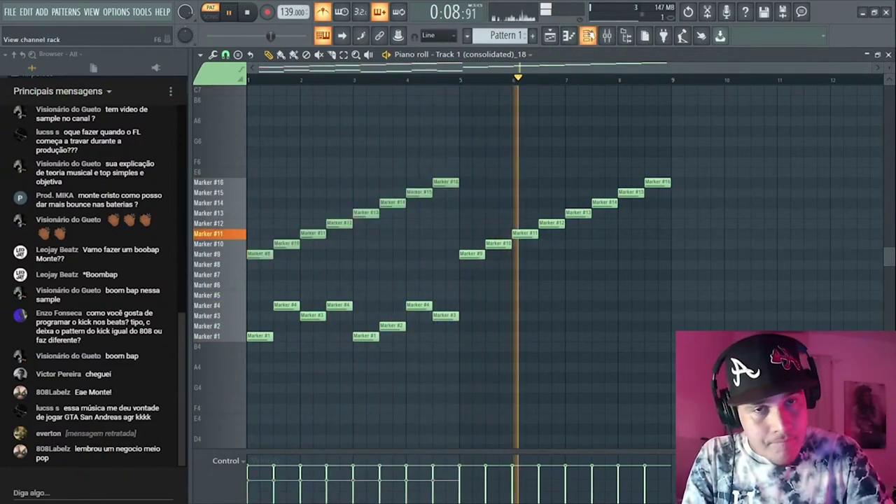
- Stop playback, load HalfTime in the first effect slot of the SAMPLE mixer track, and close its window after starting playback
key("F6")
left_click(607, 36)
key("space")
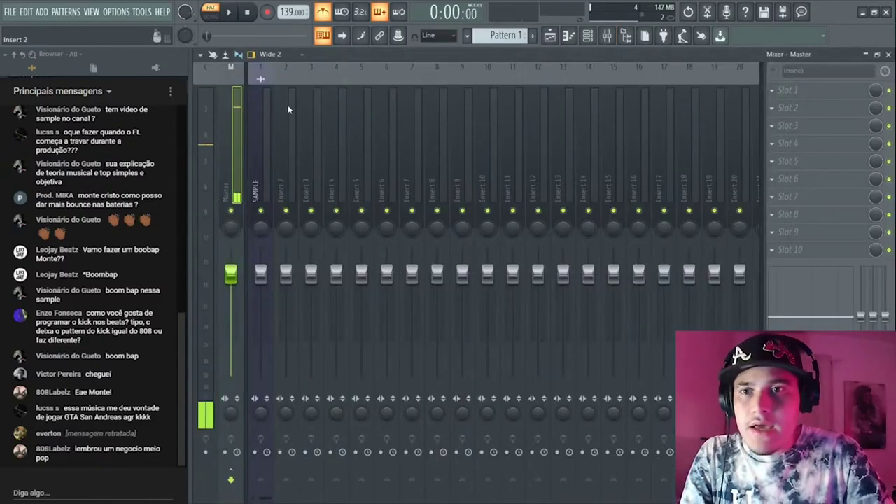
left_click(294, 116)
left_click(254, 107)
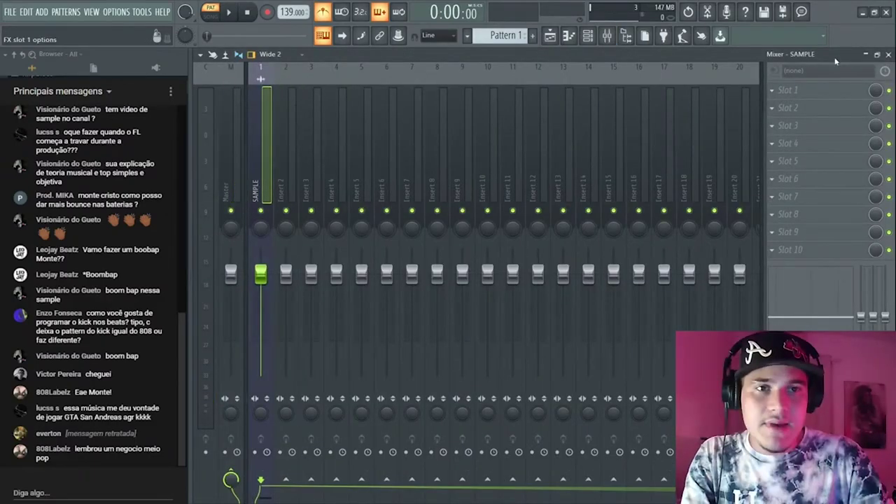
left_click(2, 69)
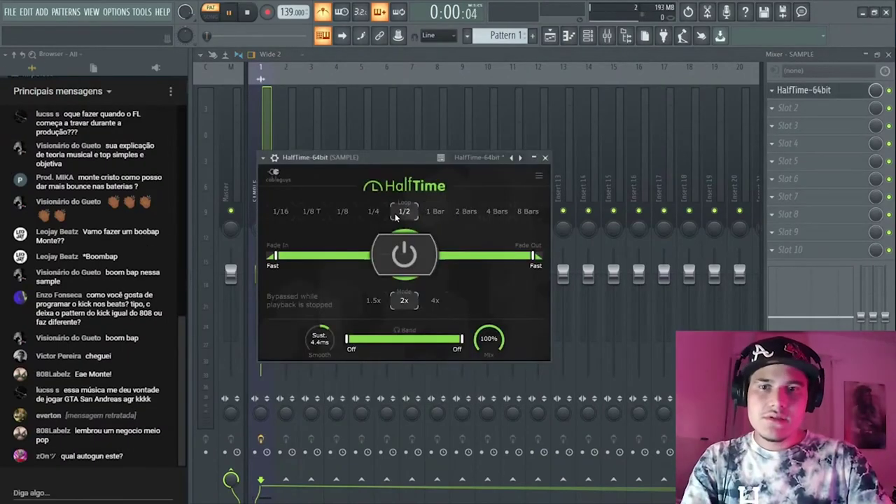
left_click(544, 158)
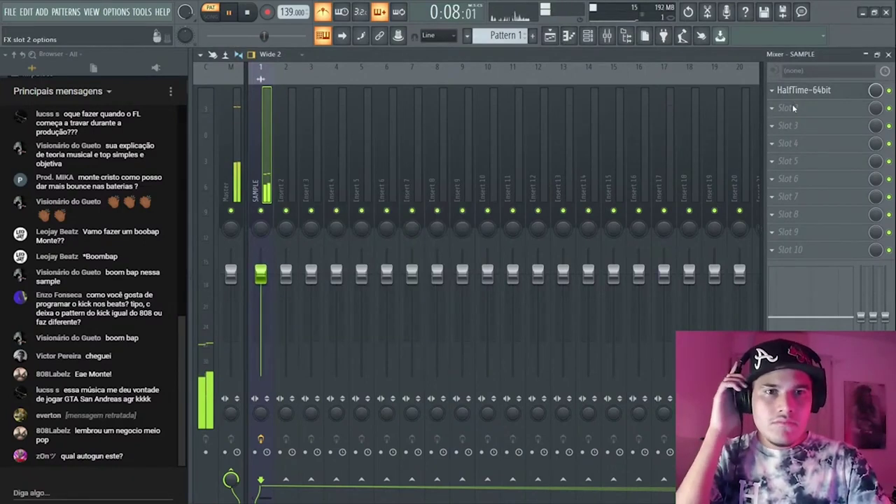
- Load RC-20 Retro Color in the second slot of the SAMPLE track with the Magnitude Transition 2 preset and set its noise amount to 19%
left_click(262, 110)
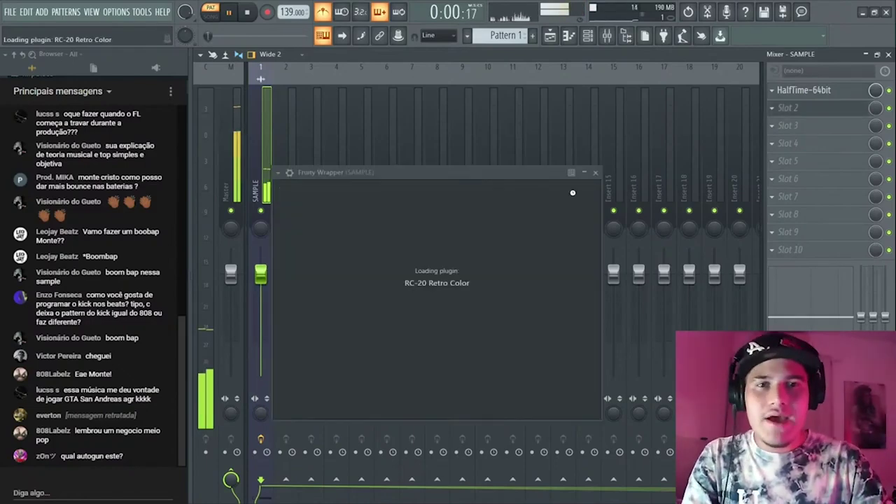
left_click(437, 200)
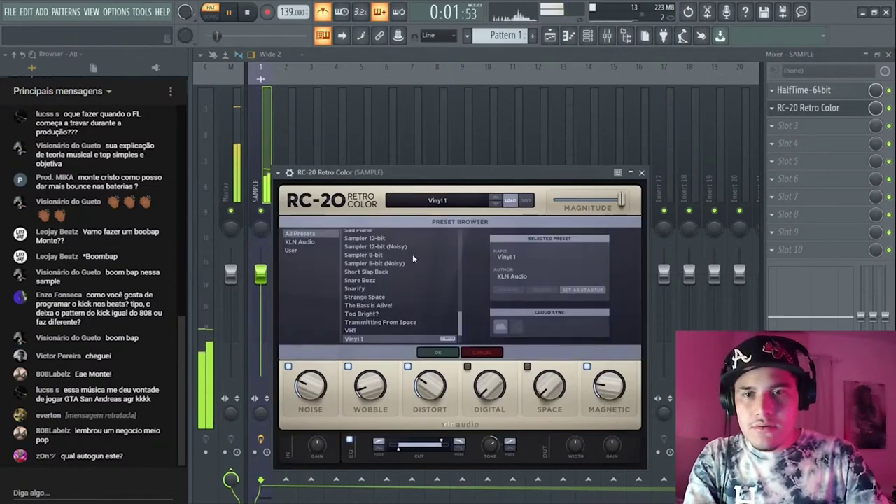
left_click(403, 264)
scroll(403, 267, "up", 3)
left_click(405, 265)
scroll(396, 265, "up", 3)
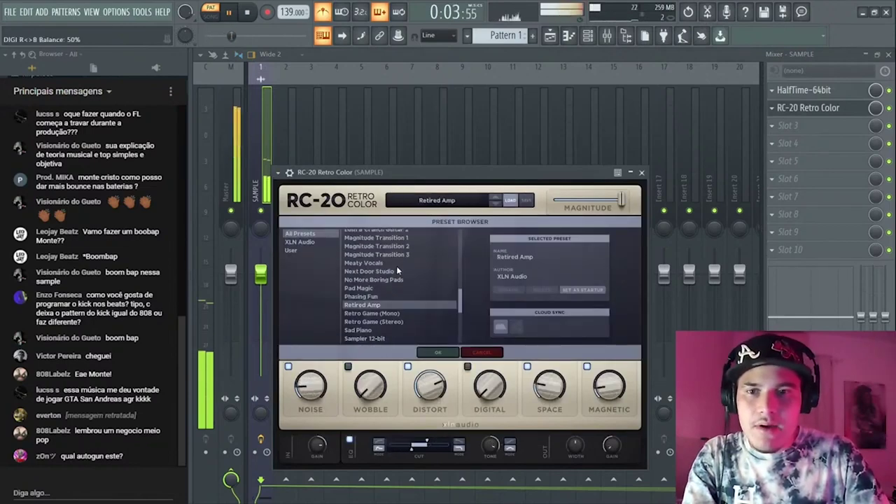
left_click(399, 263)
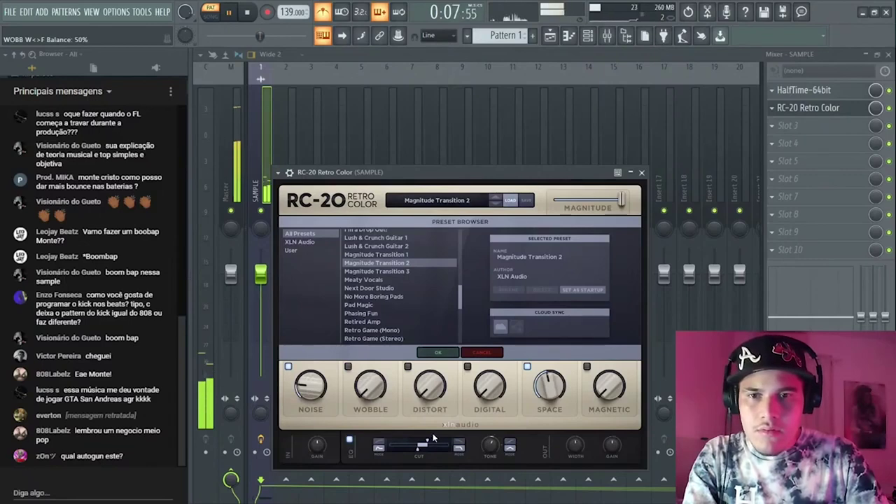
left_click_drag(308, 385, 301, 397)
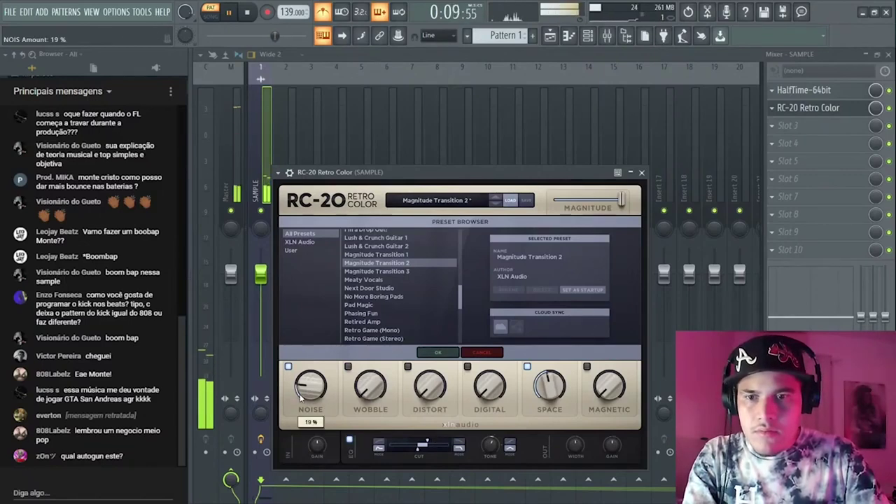
left_click(641, 172)
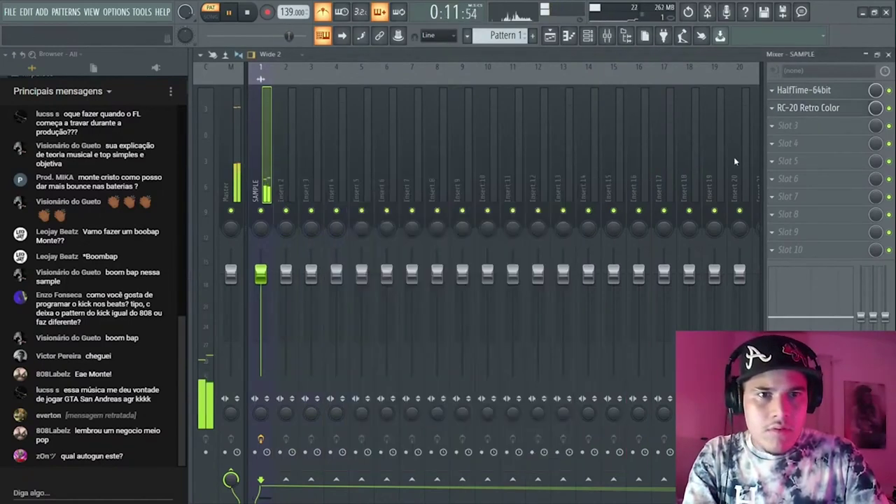
- Turn off the metronome, and run Auto-Key in the third slot of the SAMPLE track to detect the sample's key
left_click(323, 13)
left_click(588, 40)
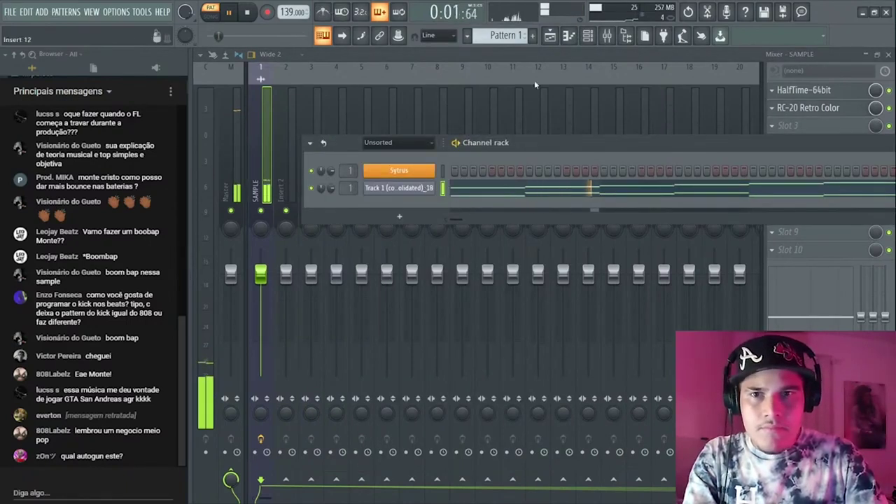
left_click(567, 58)
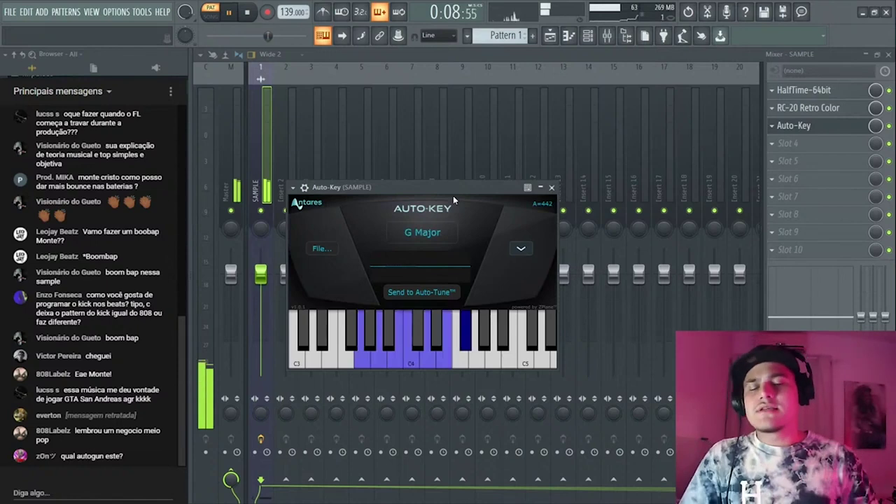
key("space")
left_click(552, 189)
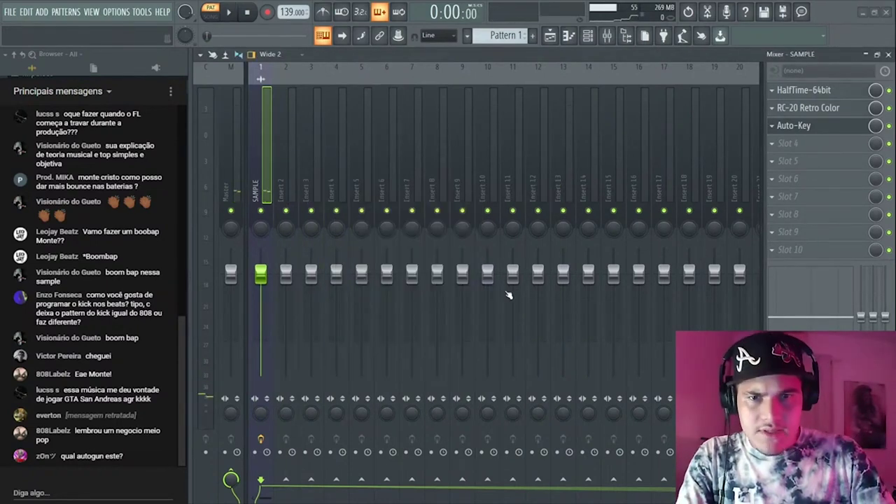
- Clear the long scale notes from the Sampler's piano roll in Pattern 2, and return to Pattern 1
left_click(586, 38)
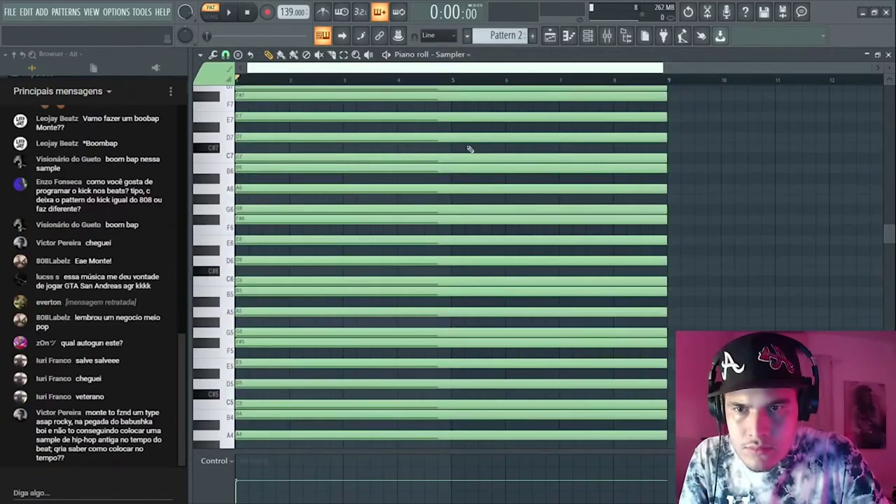
key("Delete")
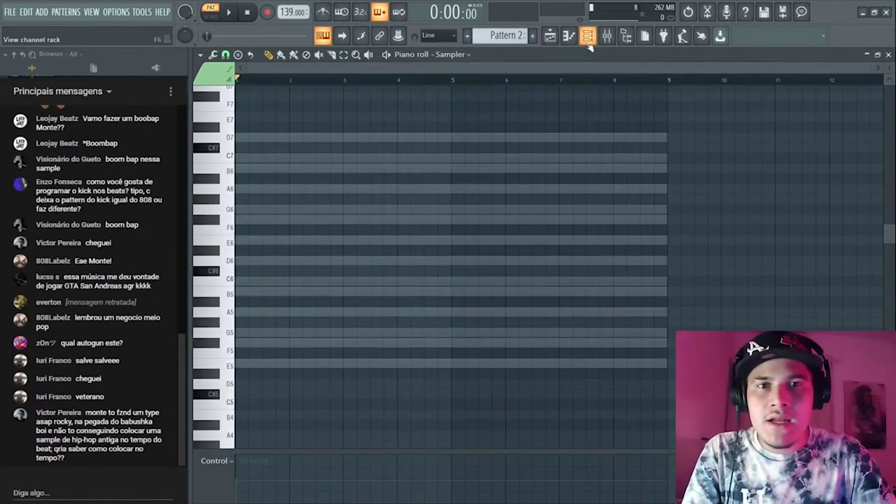
left_click(585, 38)
scroll(478, 36, "up", 1)
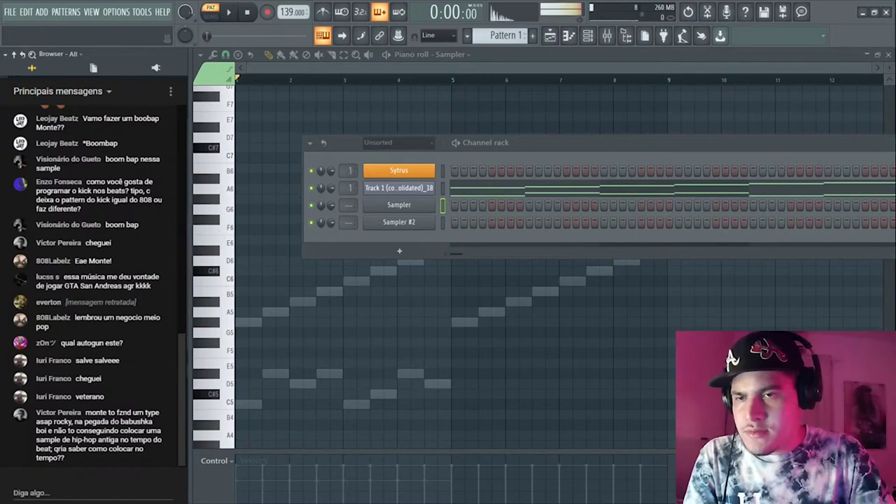
- Add the 808 - Spinz [C] sample as a channel, place an E5 note at the start of bar 1, and play it
left_click_drag(94, 266, 427, 250)
left_click(223, 303)
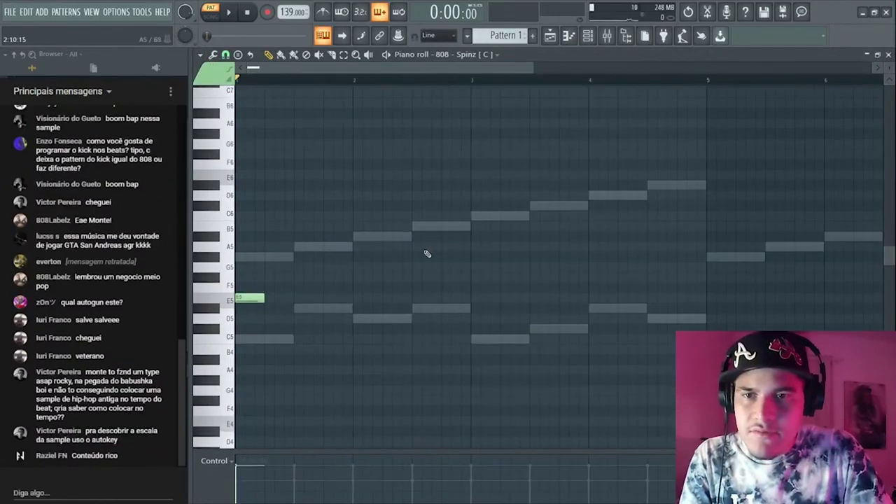
key("space")
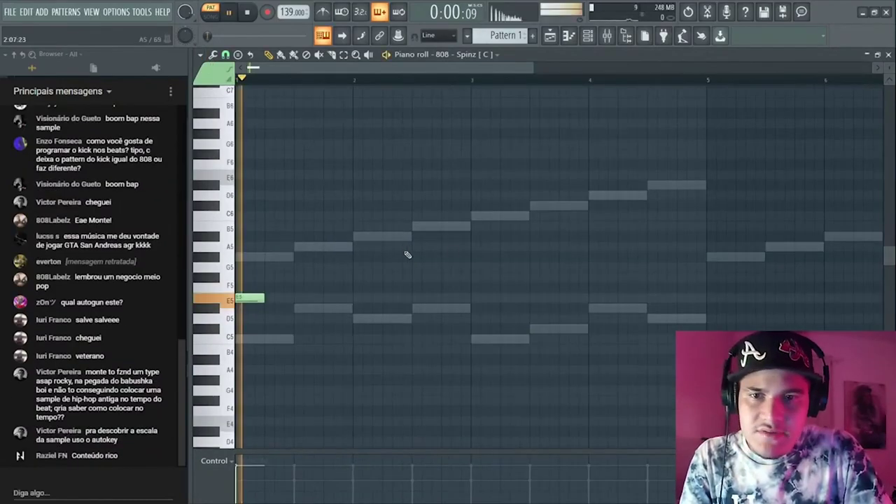
- Add an A5 808 note on the second beat of bar 2, raise both notes two octaves, and replay the pattern
left_click(396, 246)
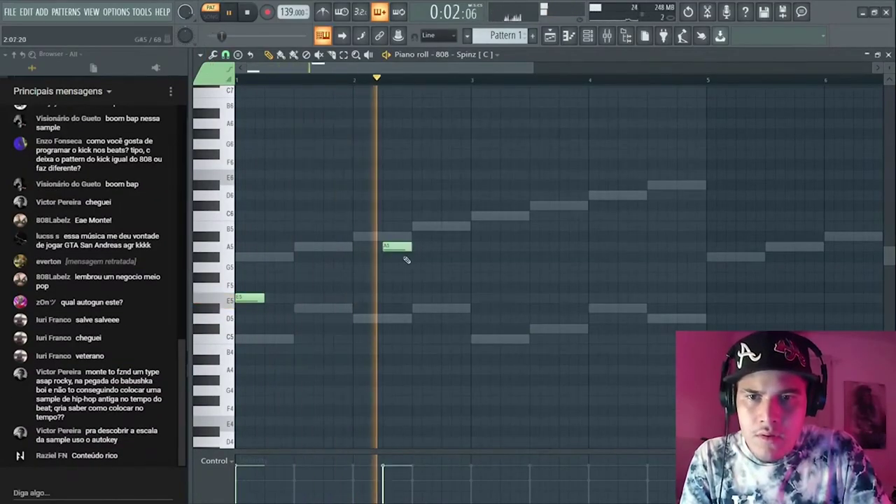
key("space")
key("ctrl+Up")
key("ctrl+Up")
scroll(427, 242, "up", 4)
key("space")
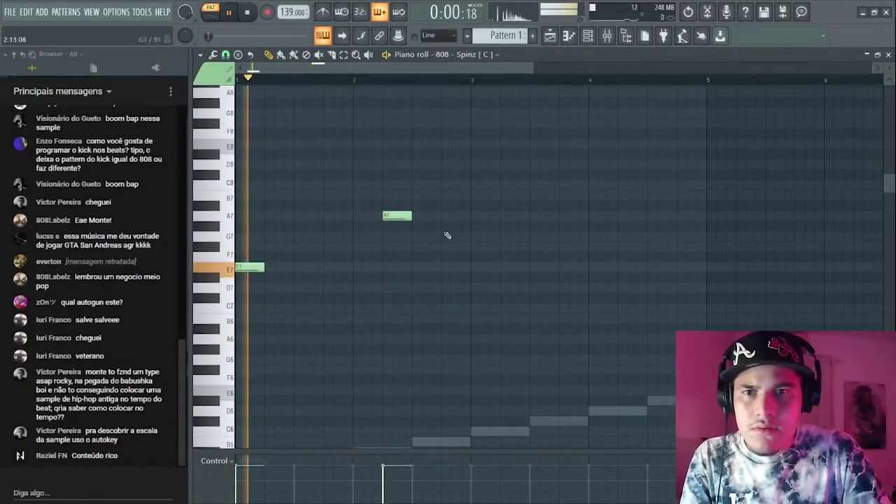
- Try the bar 2 808 note at D7, playing the pattern to check it
left_click_drag(397, 217, 399, 287)
key("space")
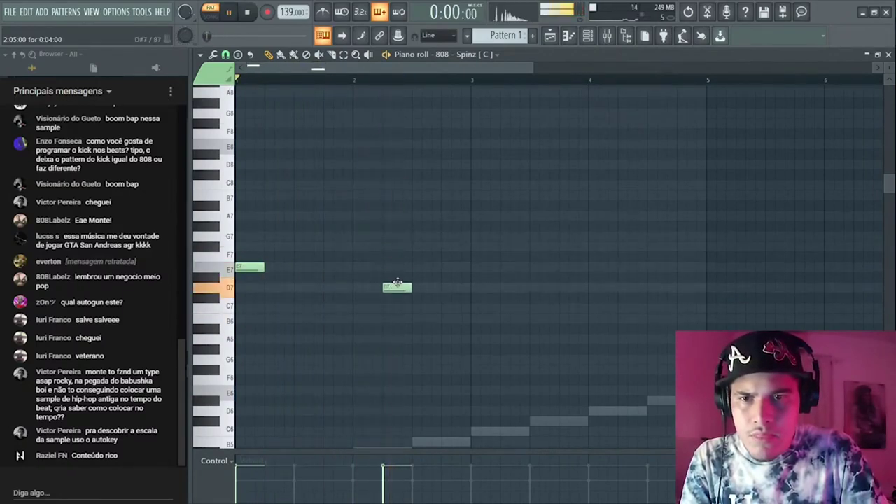
key("space")
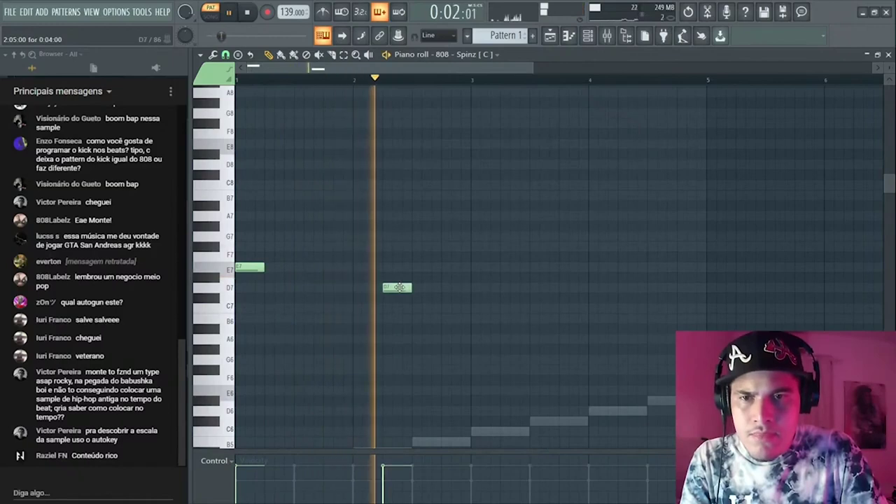
key("space")
- Try the bar 2 808 note at B6, replaying the pattern to compare the pitch
left_click_drag(398, 287, 405, 310)
key("space")
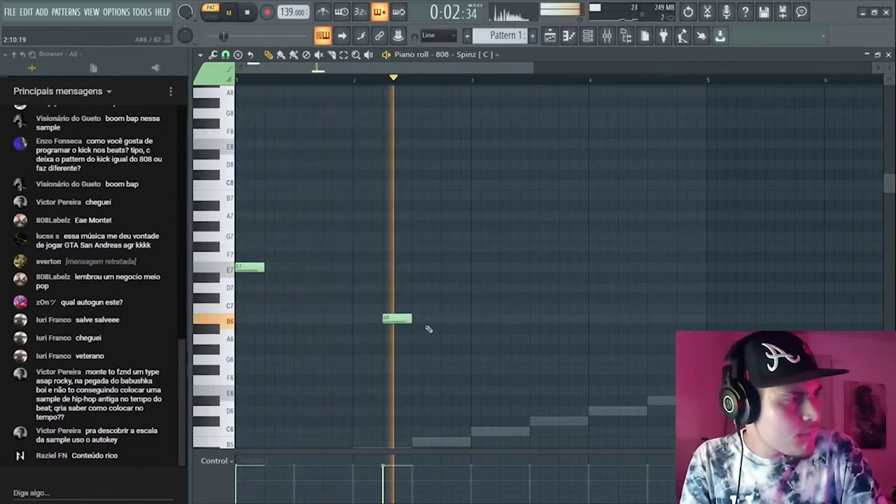
key("space")
key("space")
- Raise the bar 2 808 note by one octave to B7, and listen to it from the start
left_click_drag(418, 322, 374, 324)
key("ctrl+Up")
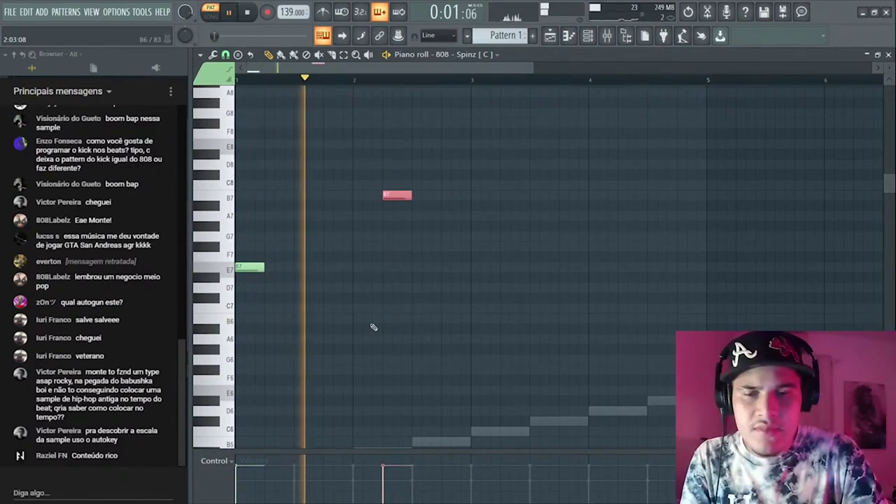
left_click(436, 292, "ctrl")
key("space")
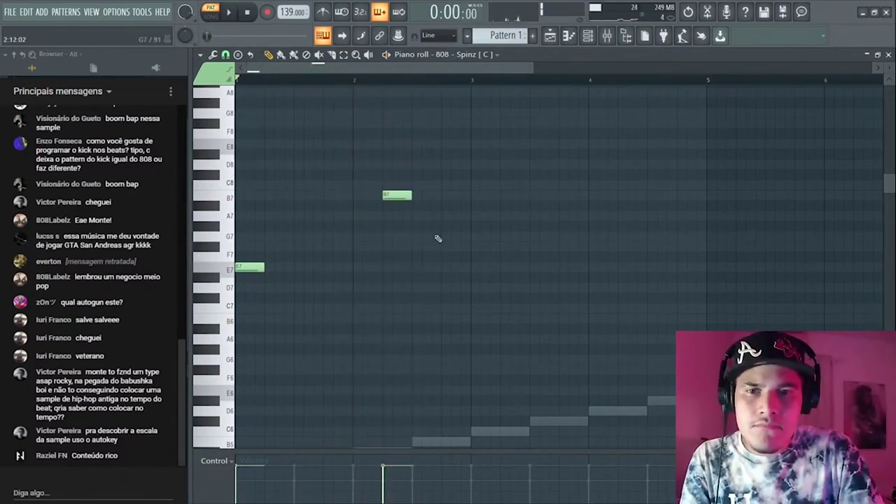
key("space")
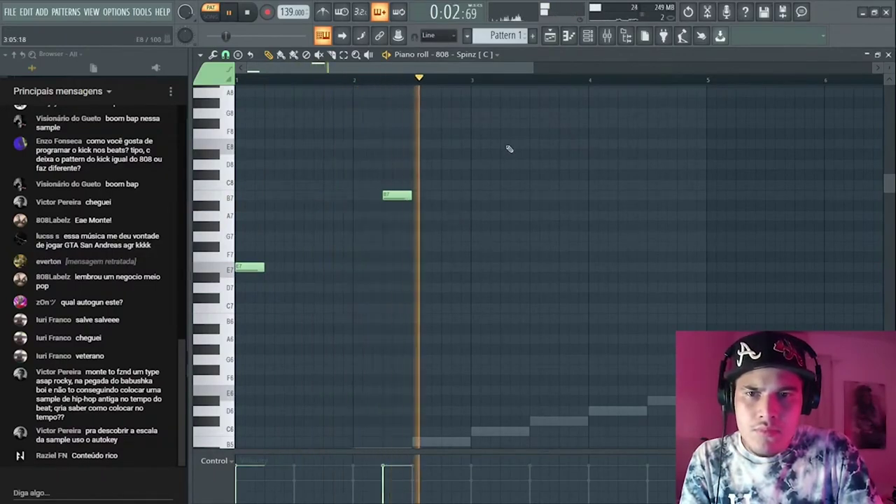
- Set the bar 2 808 note to A7 and play the pattern again
key("space")
left_click_drag(404, 194, 402, 217)
key("space")
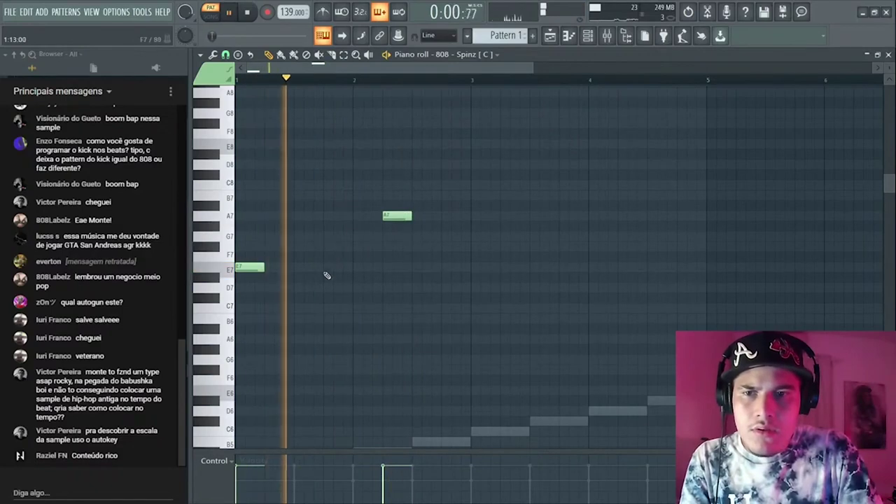
- Add a B6 808 note on the last beat of bar 1 and replace the A7 note in bar 2 with B6
key("space")
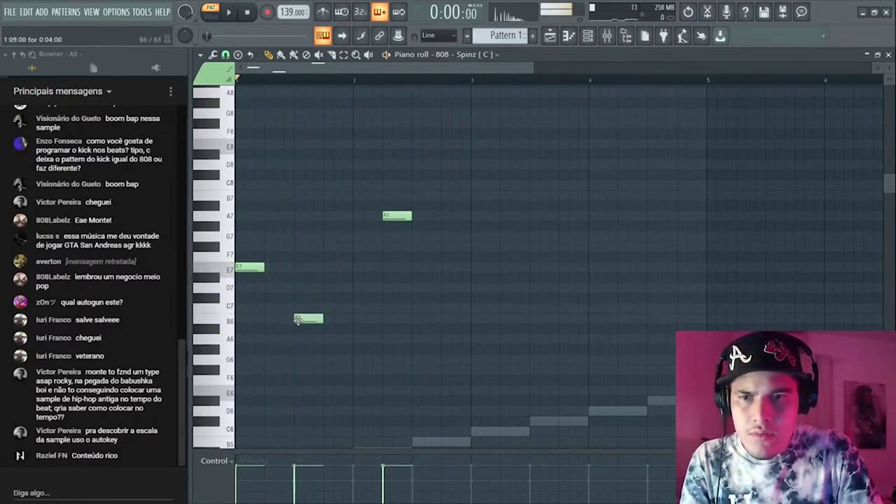
key("space")
left_click_drag(298, 320, 327, 320)
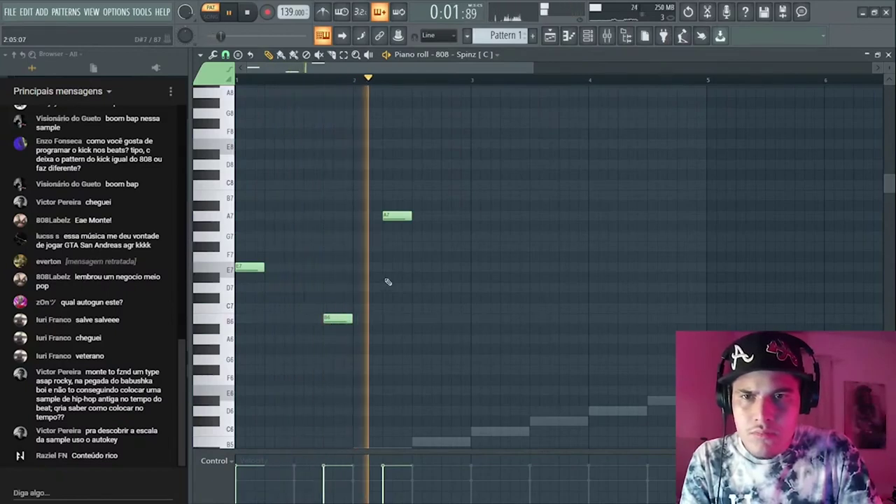
right_click(400, 216)
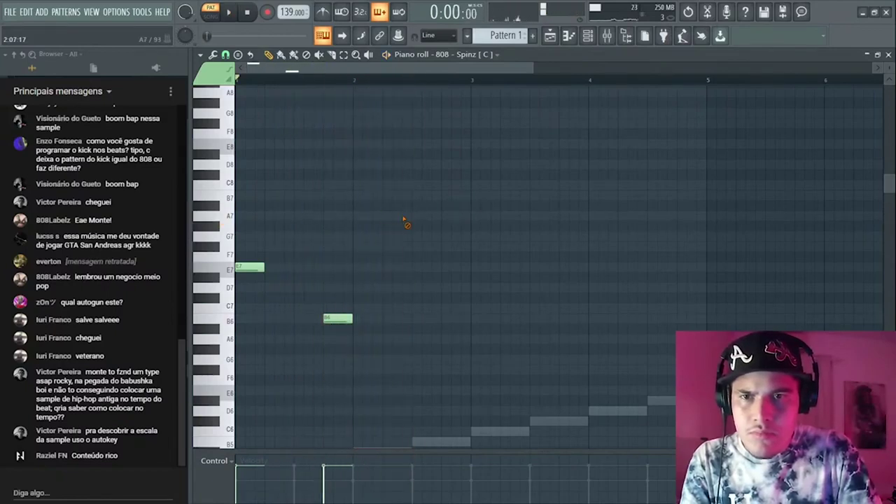
left_click(399, 319)
- Try an extra B6 808 note near the end of bar 2, starting slightly earlier than its first placement
left_click(443, 319)
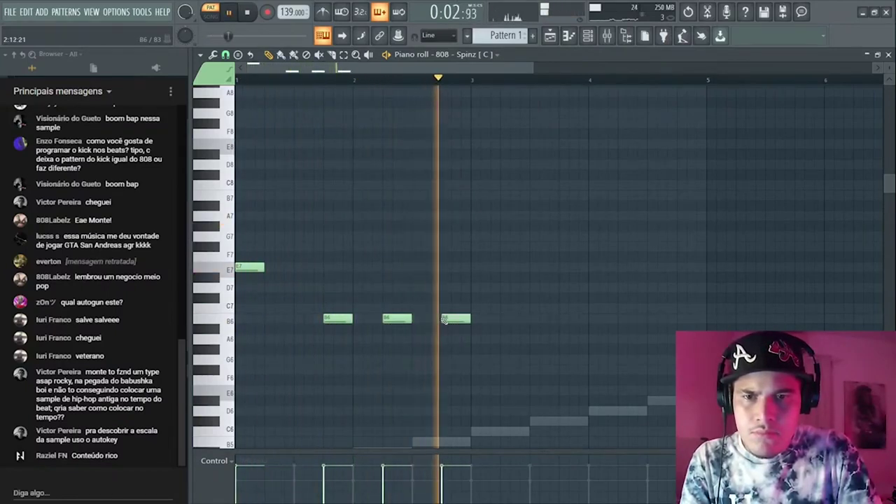
left_click_drag(443, 319, 441, 322)
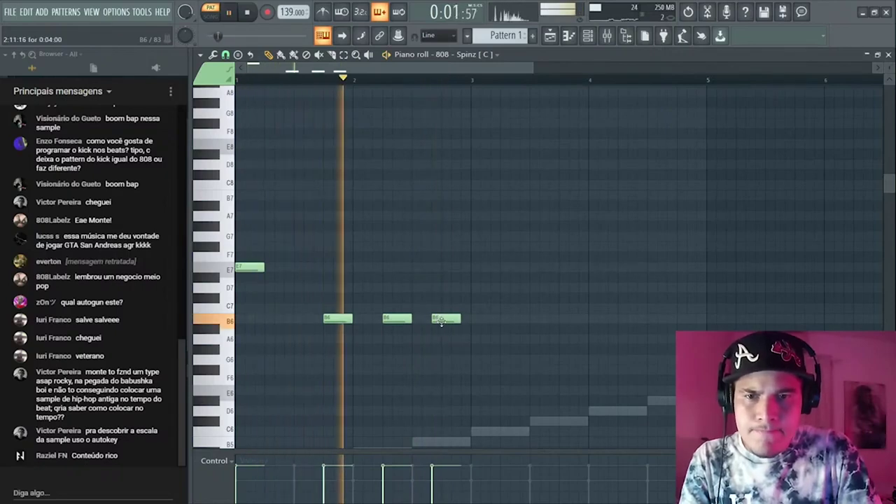
right_click(441, 319)
scroll(430, 318, "up", 2)
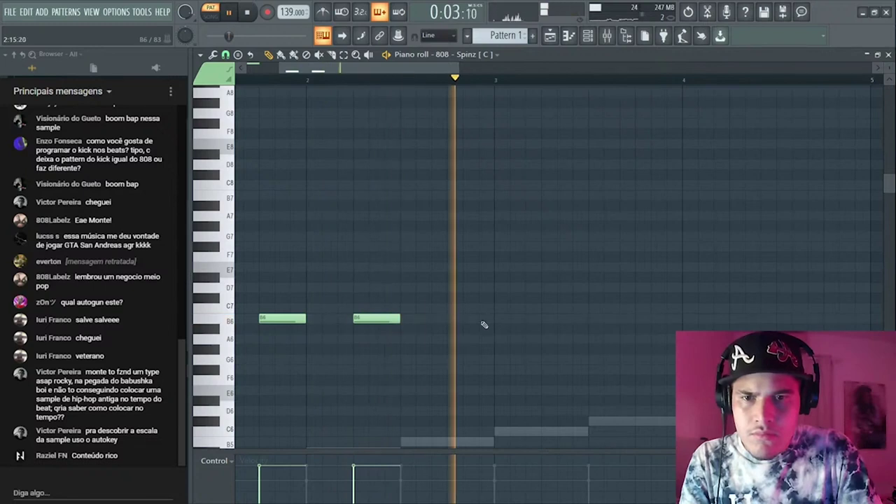
scroll(483, 323, "down", 2)
- Duplicate the two-bar 808 phrase into bars 3 and 4 and transpose all notes down two octaves, to E5 and B4
key("space")
left_click_drag(410, 129, 238, 324)
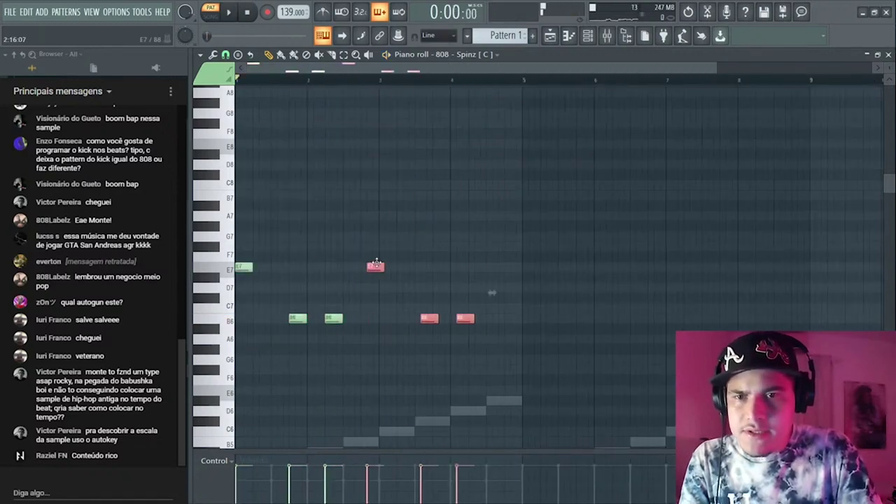
left_click_drag(551, 203, 236, 420)
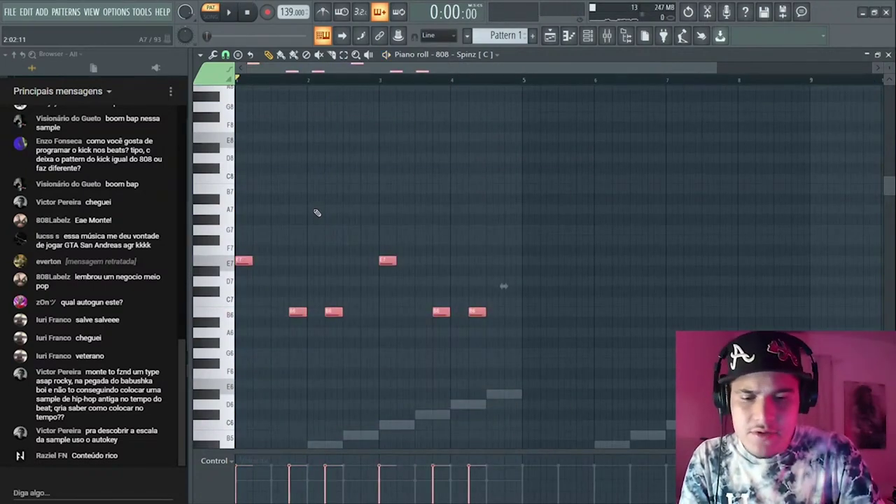
scroll(317, 213, "down", 4)
key("space")
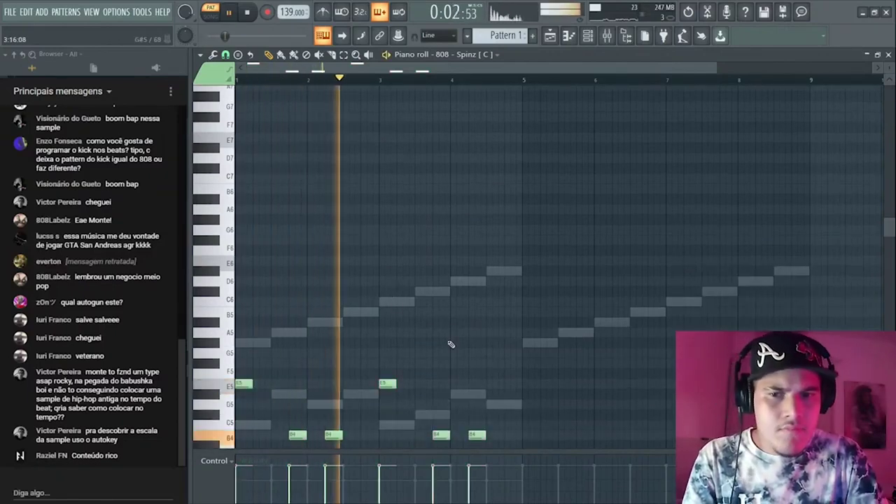
- End bar 4 with three short G5 808 hits and repeat the four-bar phrase across bars 5 to 8
left_click_drag(510, 356, 445, 319)
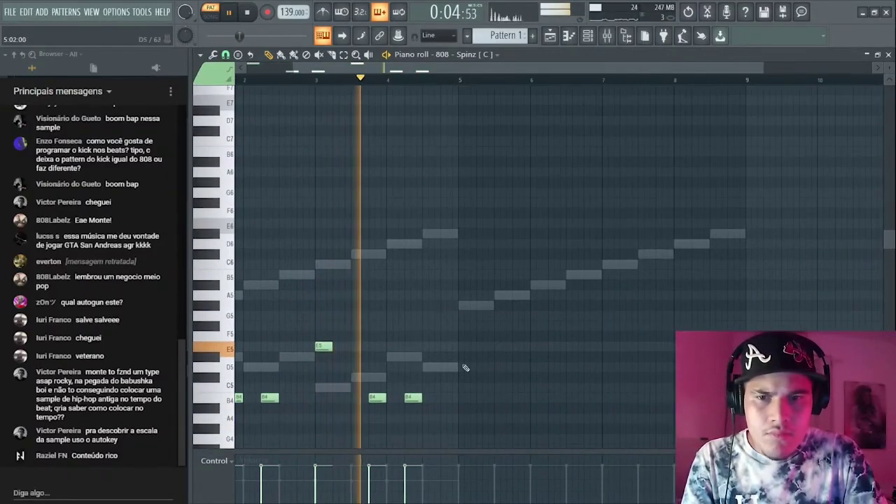
left_click(443, 368)
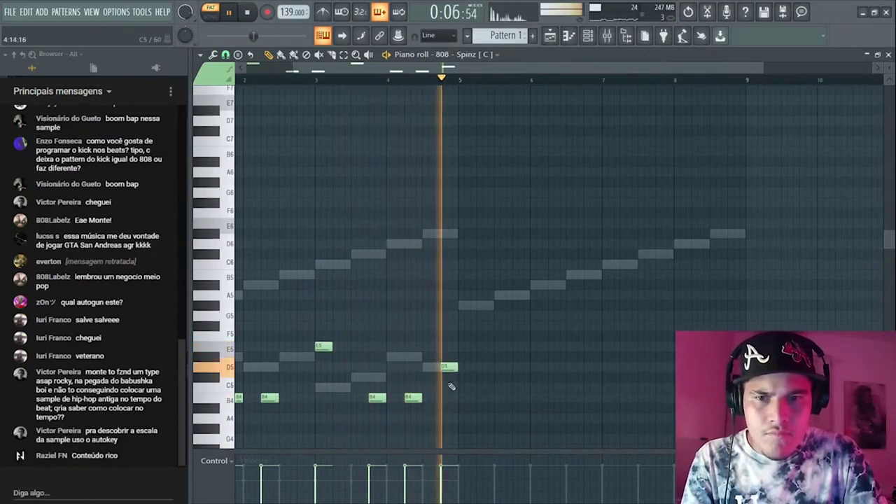
left_click(446, 315)
scroll(455, 318, "up", 2)
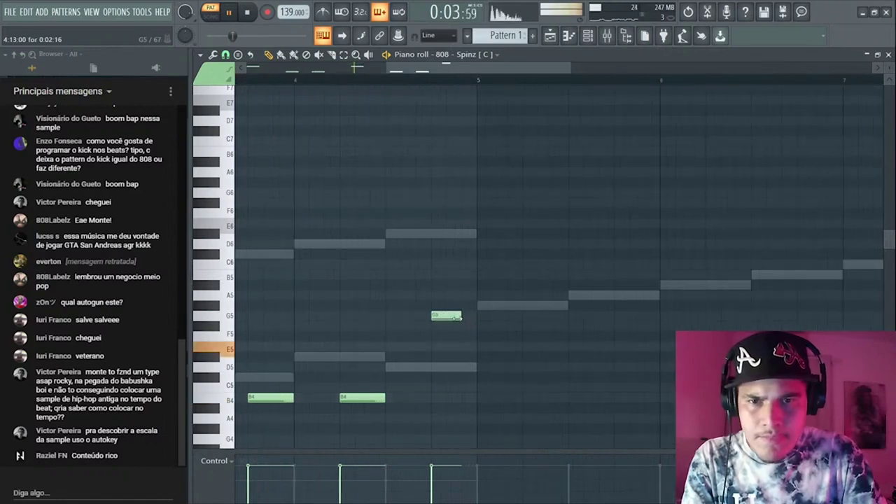
scroll(442, 337, "down", 3)
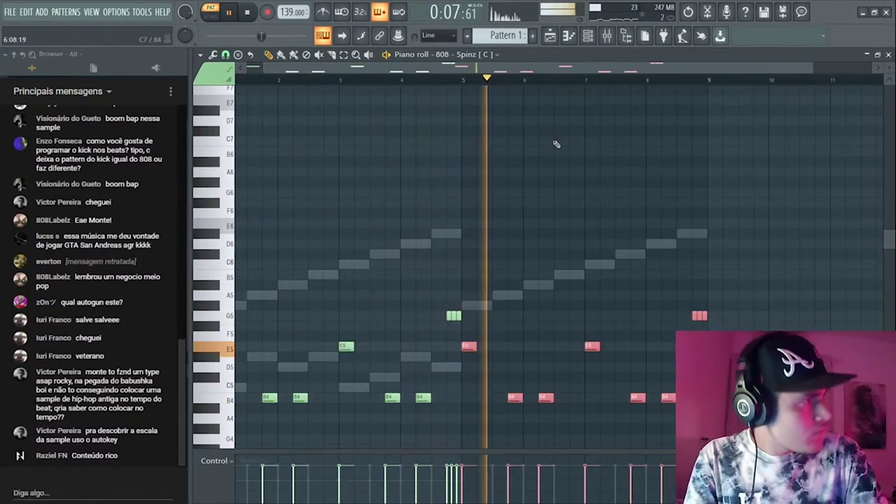
- Add the HAYLLAN HAT 1 sample as a new channel with a hit on every second step, and lower its volume
left_click(591, 38)
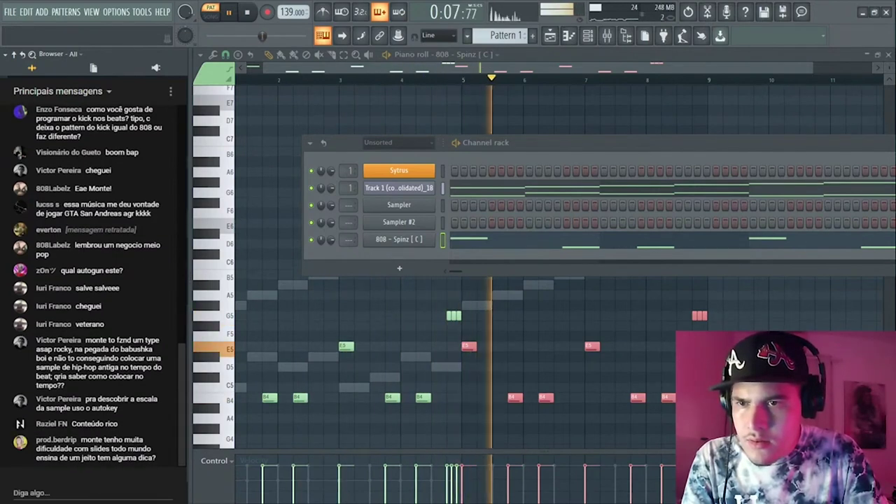
left_click_drag(98, 280, 422, 261)
left_click(361, 281)
left_click_drag(331, 257, 331, 269)
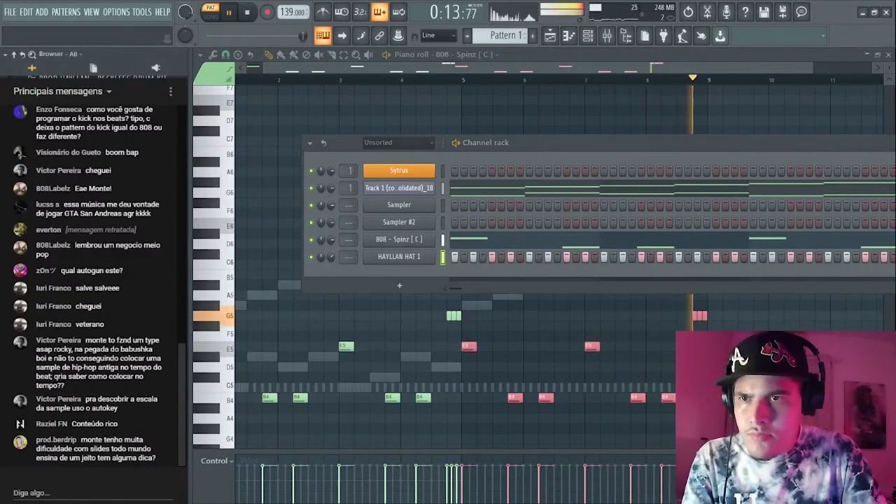
- Audition the Hayllan rim samples and add HAYLLAN RIM 8 as a new channel
left_click(98, 294)
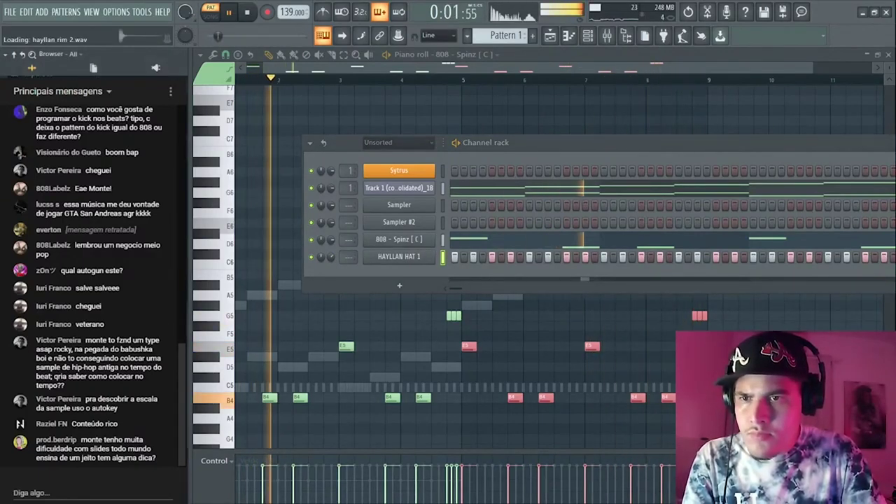
left_click_drag(98, 294, 109, 294)
left_click(98, 304)
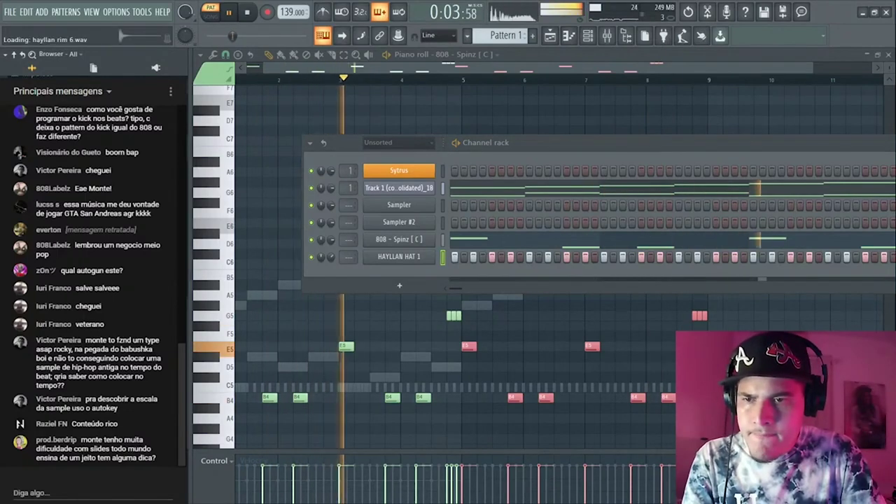
left_click_drag(98, 336, 417, 275)
- Place a HAYLLAN RIM 8 hit on step 9 and loop the channel every bar
left_click(530, 275)
left_click(323, 143)
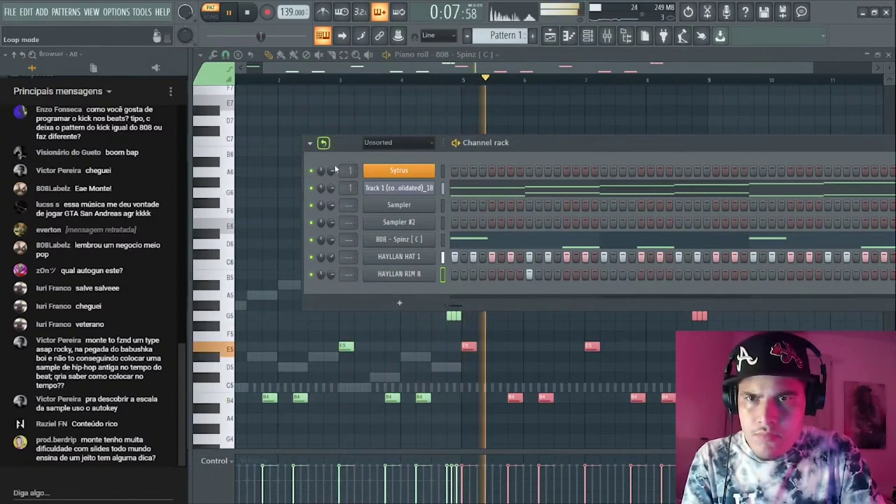
left_click_drag(552, 146, 383, 149)
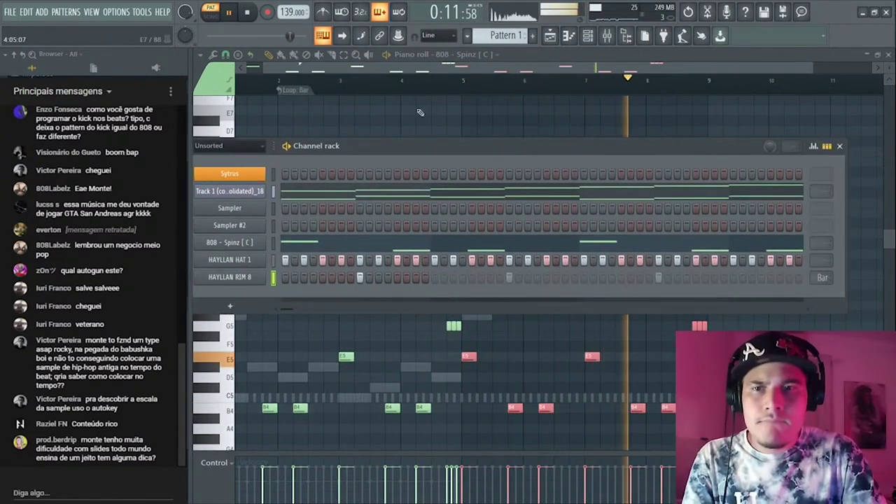
- Check the HAYLLAN RIM 8 channel settings during playback and raise the project tempo to 165 BPM
key("space")
left_click(242, 278)
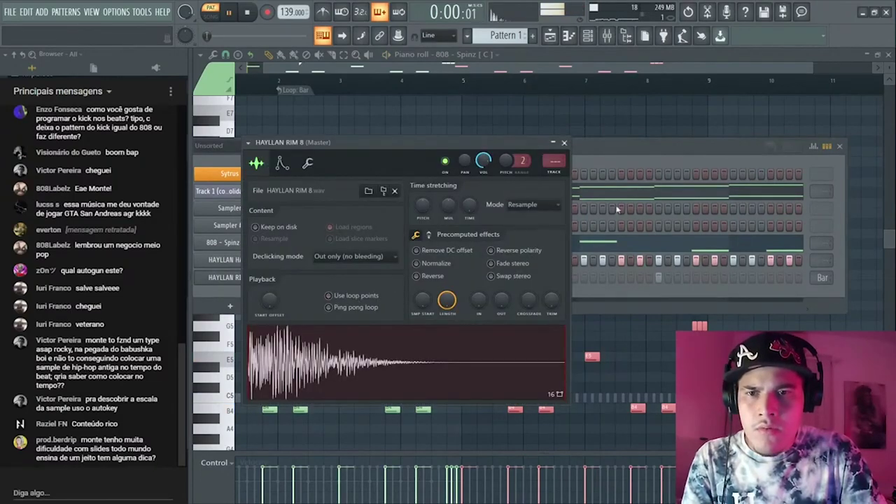
left_click(564, 142)
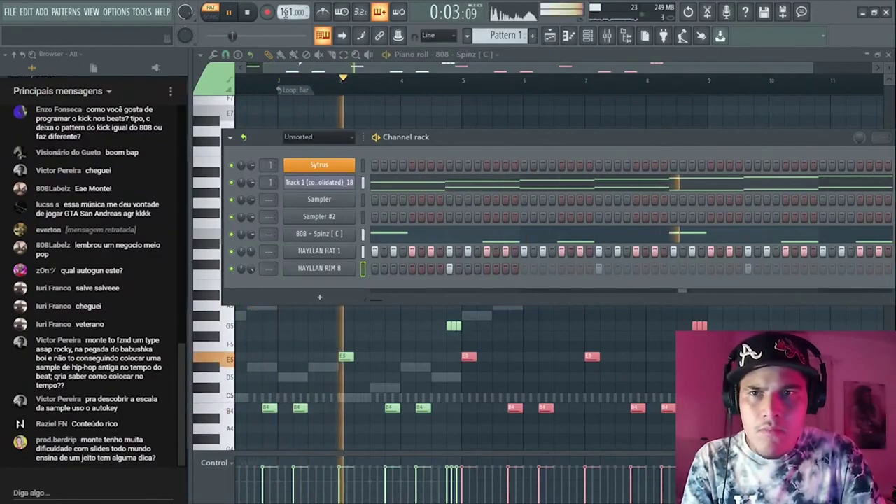
scroll(292, 11, "up", 4)
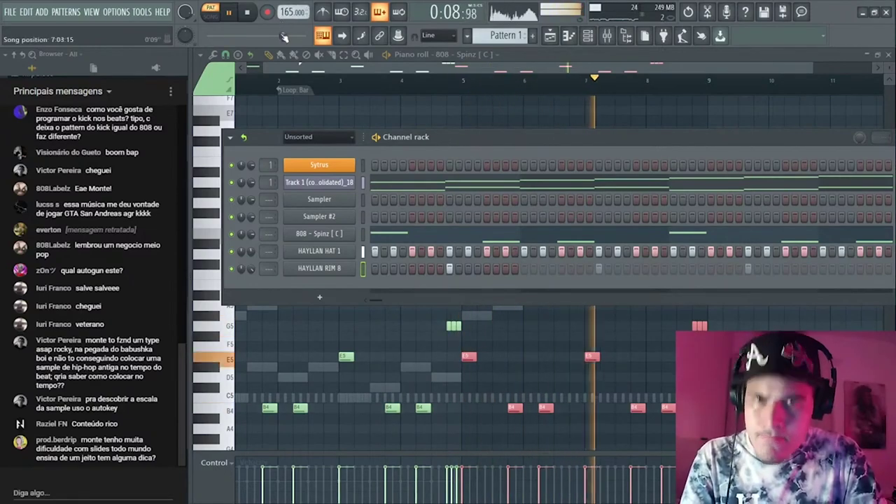
- Add an FL Keys instrument channel and open its empty piano roll
left_click(588, 36)
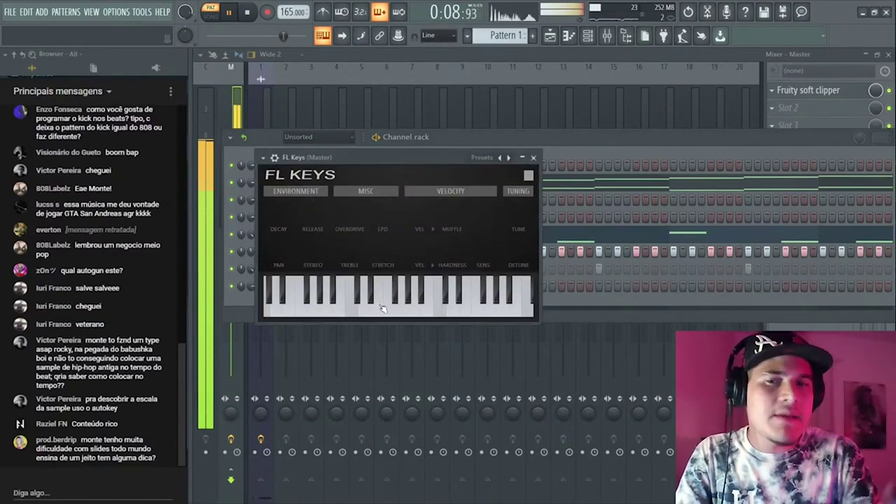
left_click(564, 312)
key("F7")
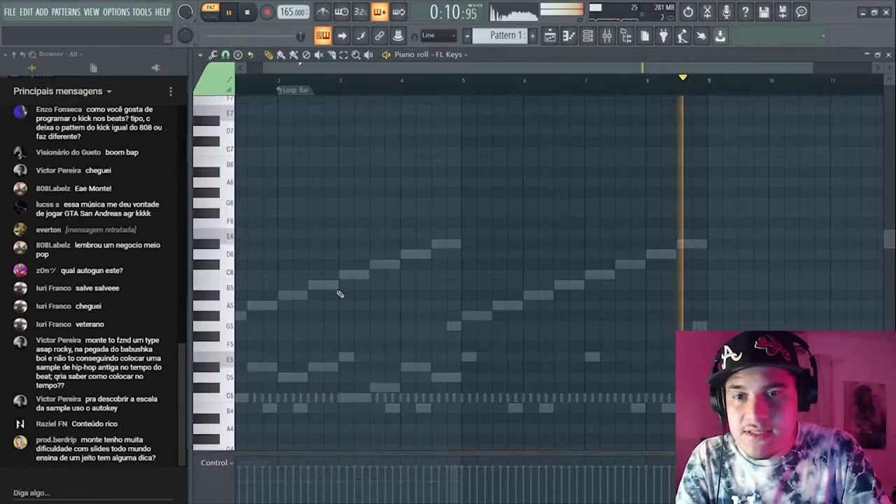
- Draw a four-note FL Keys melody of short notes in bar 1: E5, A5, C6 and B5
scroll(293, 333, "down", 1)
left_click(239, 333)
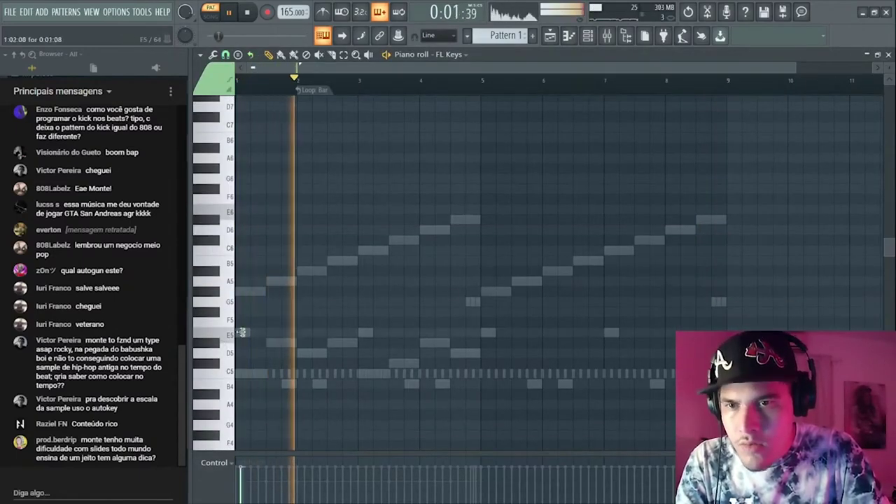
left_click(254, 282)
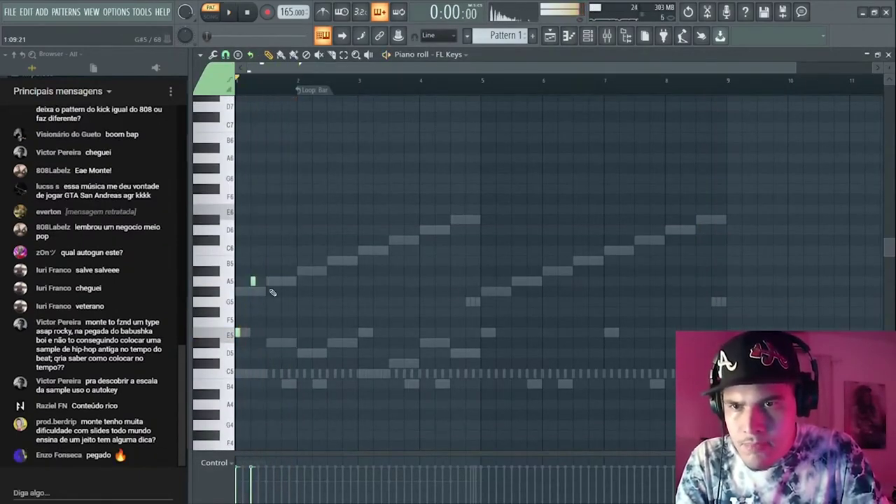
left_click(268, 302)
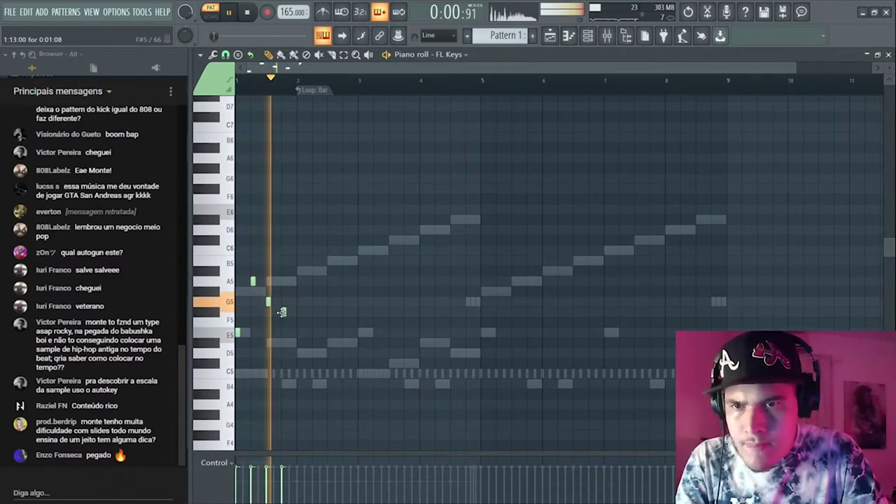
right_click(268, 302)
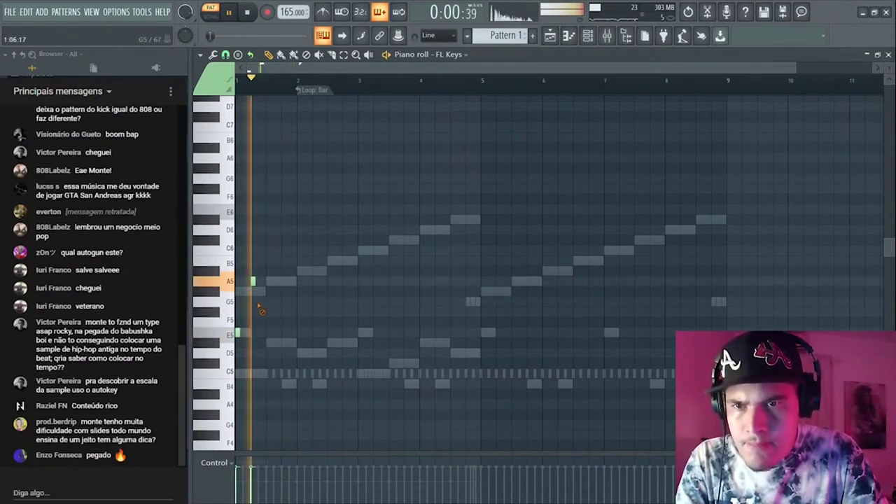
left_click(268, 230)
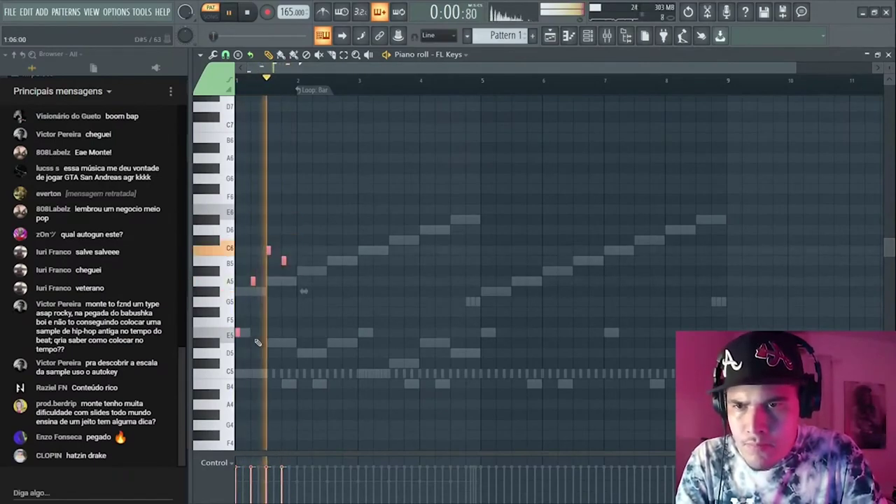
- Copy the bar 1 melody into bar 2 and vary it with a repeated E5, A5 and C6 shifted later, and no closing B5
left_click_drag(309, 332, 303, 332)
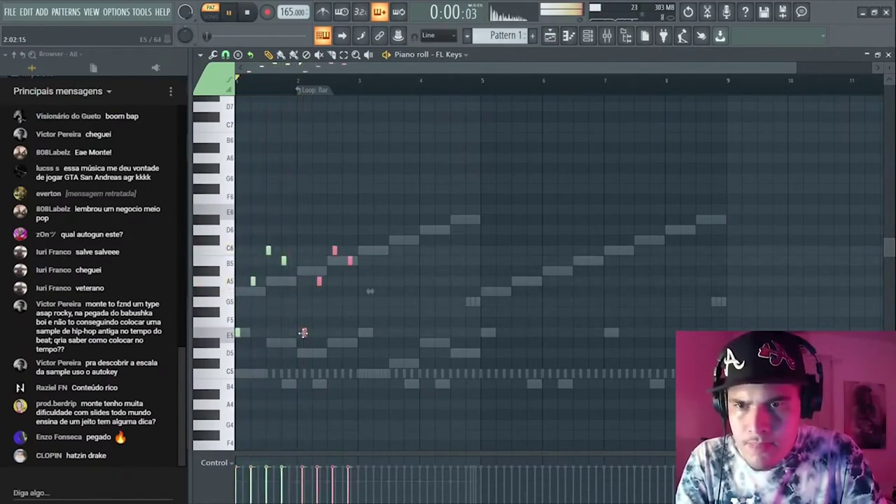
left_click_drag(375, 248, 314, 283)
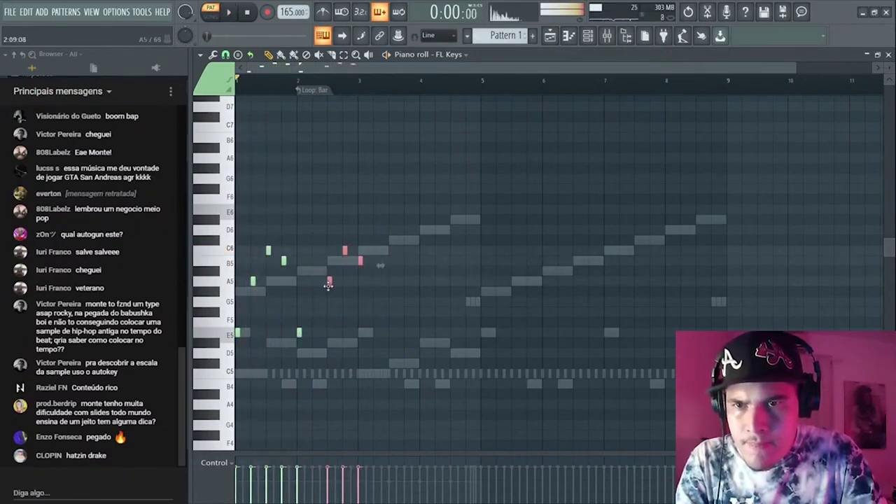
left_click(318, 332)
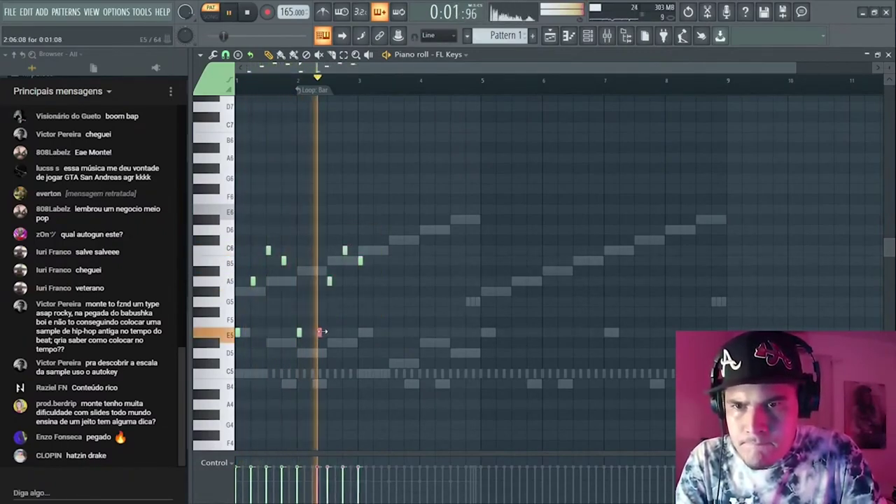
left_click_drag(319, 333, 314, 332)
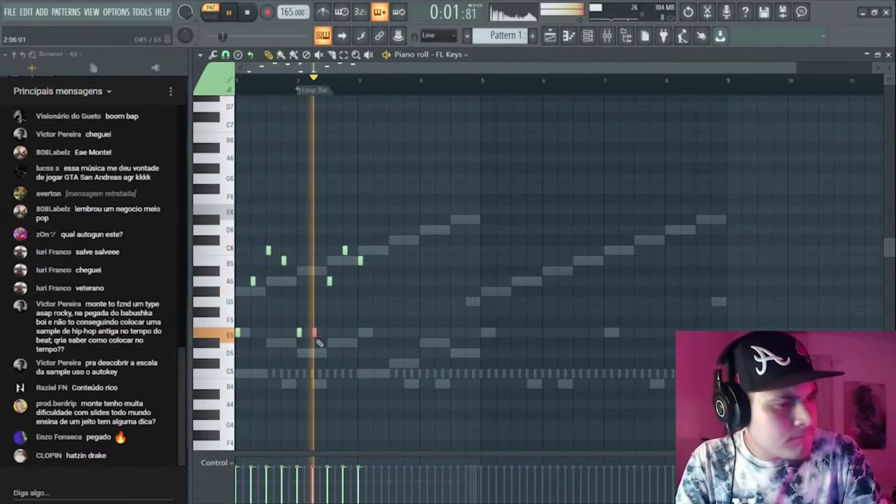
right_click(362, 261)
- Duplicate the two-bar FL Keys melody into bars 3 and 4 and transpose all its notes up one octave, checking it in playback
left_click_drag(385, 195, 195, 428)
left_click_drag(239, 333, 361, 333)
key("ctrl+a")
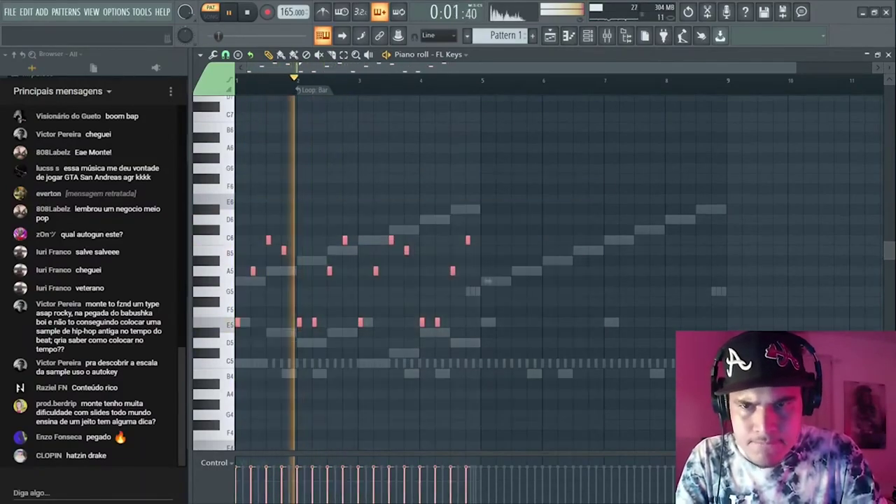
key("ctrl+Up")
key("space")
key("space")
key("space")
key("space")
- Check the FL Keys instrument settings, then lengthen all of the melody's notes to one beat each
left_click(587, 36)
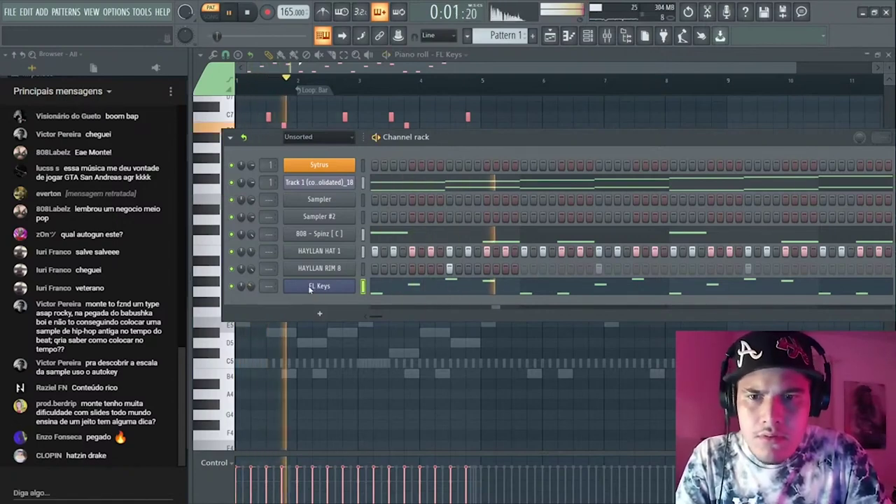
left_click(315, 286)
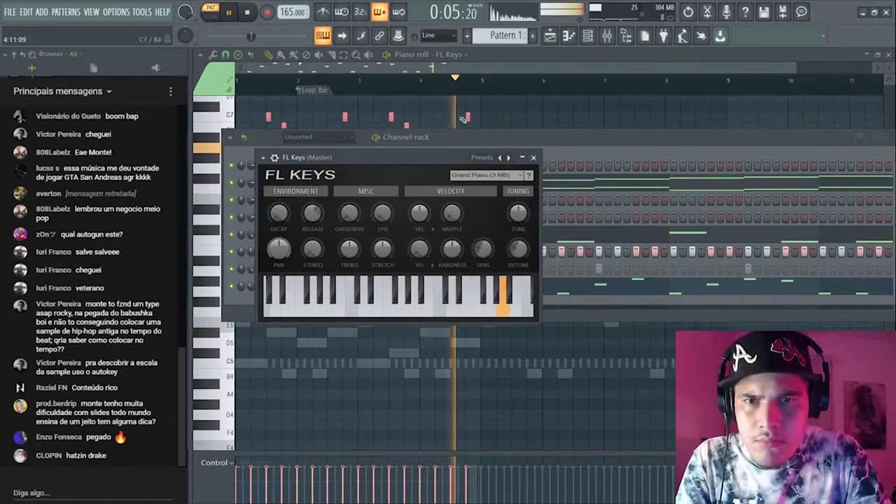
left_click(480, 67)
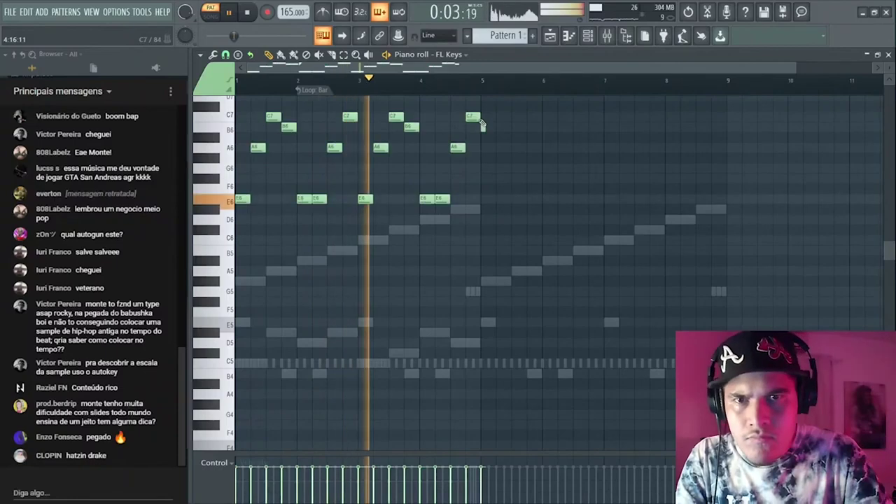
- Duplicate the four-bar FL Keys melody into bars 5 to 8 and select all its notes
key("ctrl+b")
scroll(574, 125, "up", 4)
left_click_drag(740, 142, 718, 193)
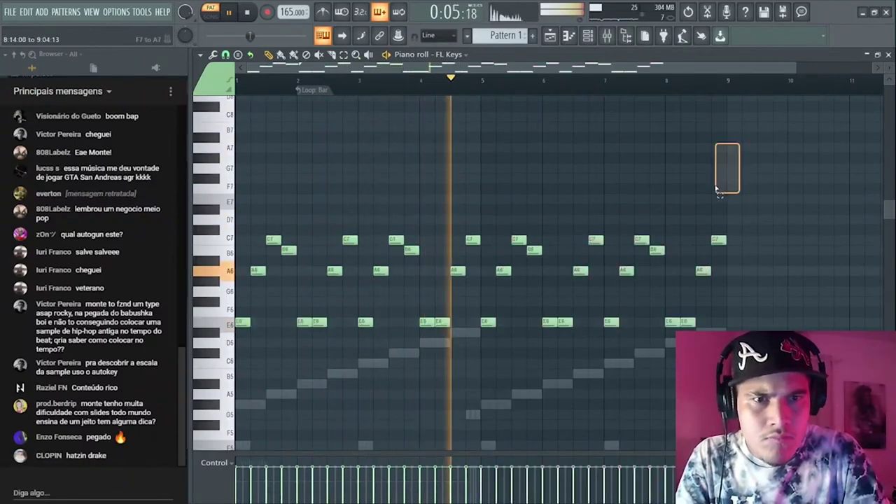
key("ctrl+a")
- Route the FL Keys channel to mixer track 2 and load RC-20 Retro Color in its first effect slot
left_click(588, 38)
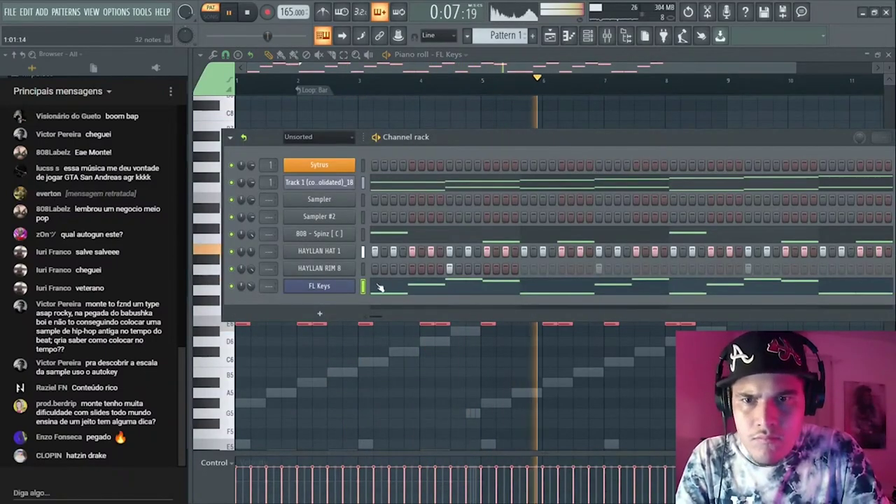
left_click(607, 38)
left_click(328, 159)
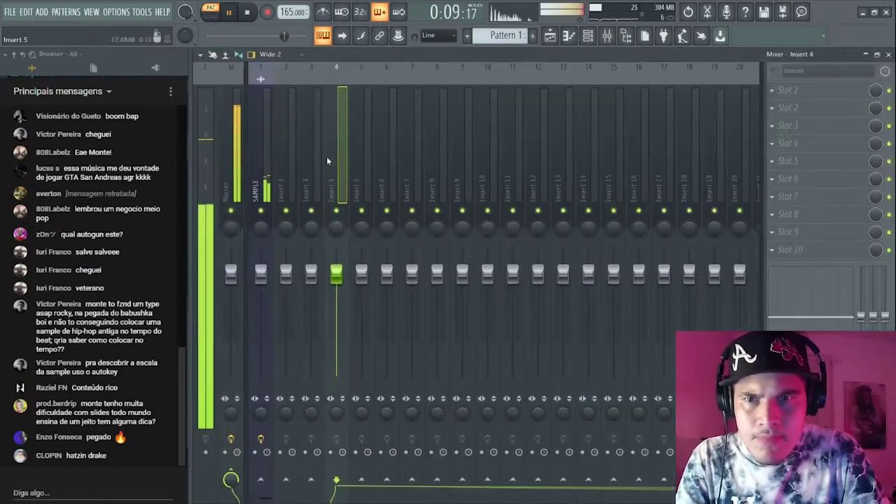
left_click(297, 163)
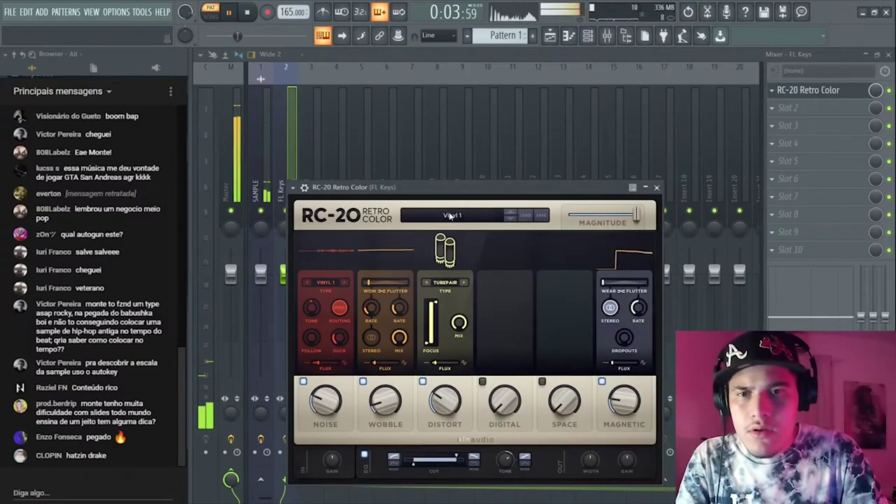
- Try other RC-20 presets on FL Keys, including Short Slap Back, and raise the track's volume to about 3.3 dB
left_click(450, 216)
left_click(432, 286)
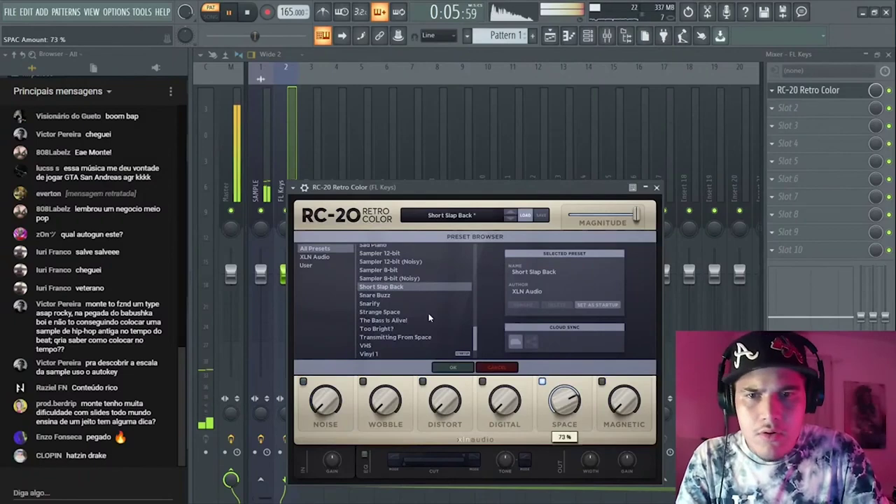
scroll(428, 319, "down", 2)
left_click(409, 304)
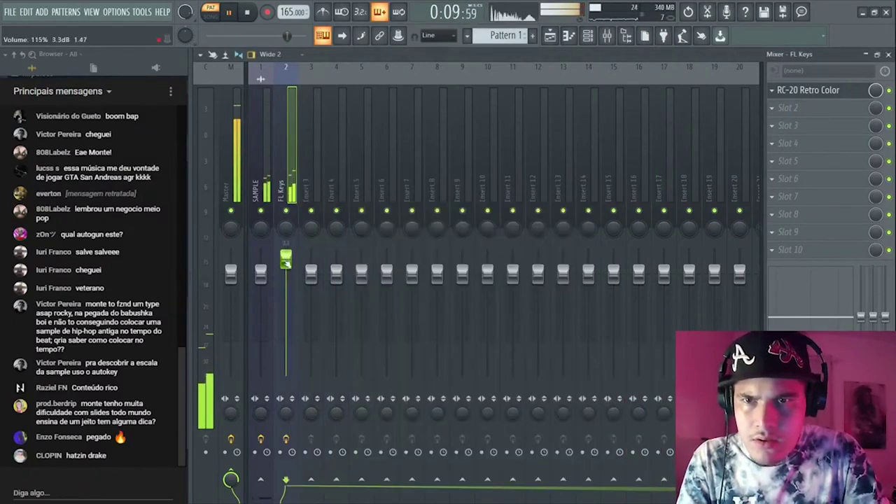
- Add HAYLLAN OH 7 on steps 5 and 37 and HAYLLAN OH 6 on steps 21 and 53, and check their loop points
left_click(587, 36)
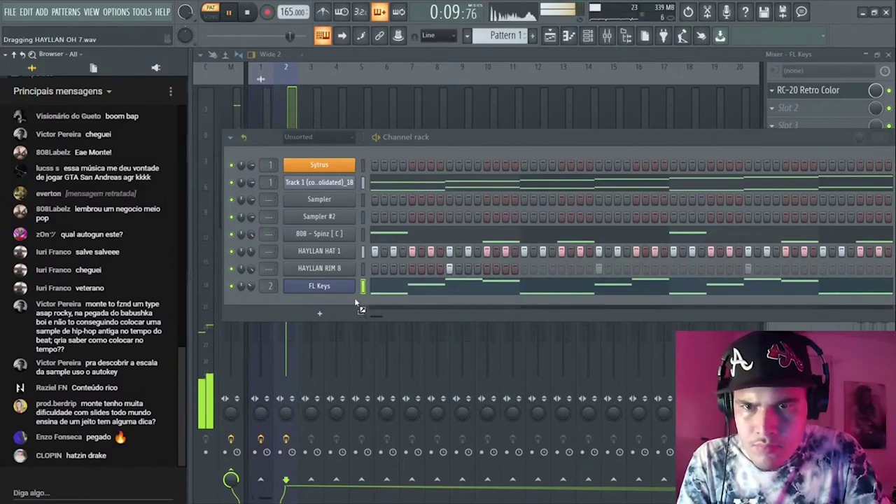
left_click_drag(356, 302, 364, 306)
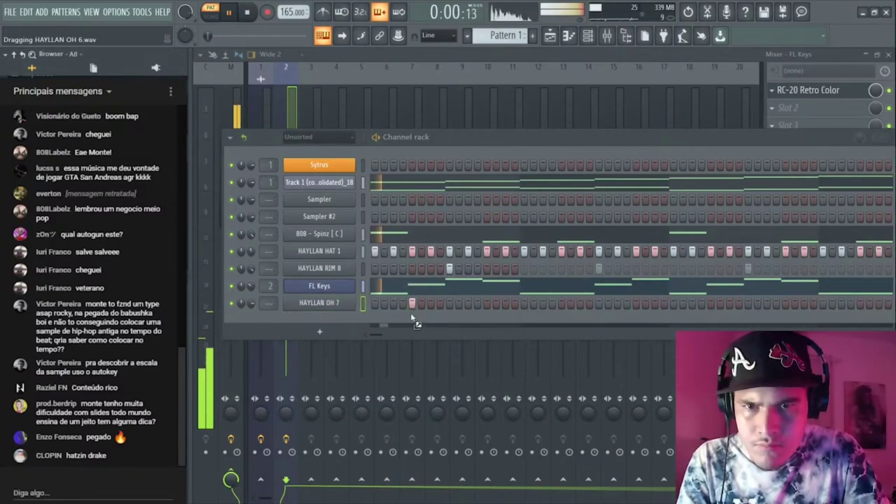
left_click_drag(413, 321, 520, 322)
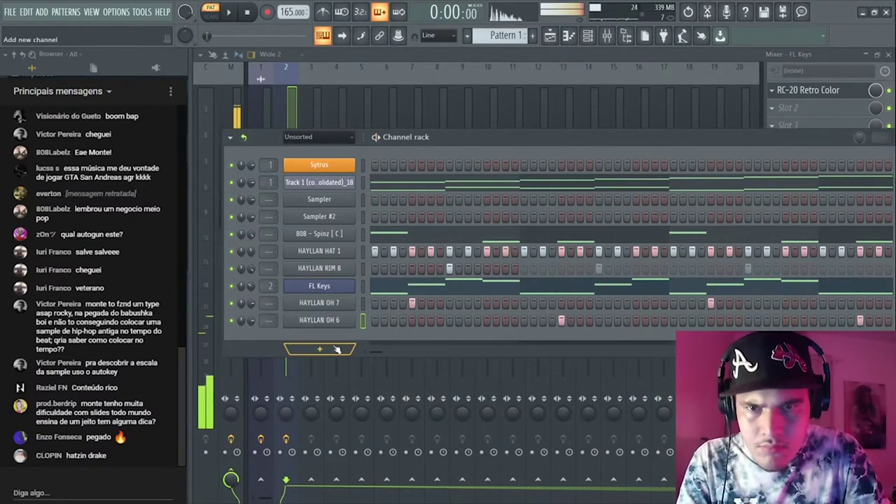
left_click_drag(346, 135, 147, 143)
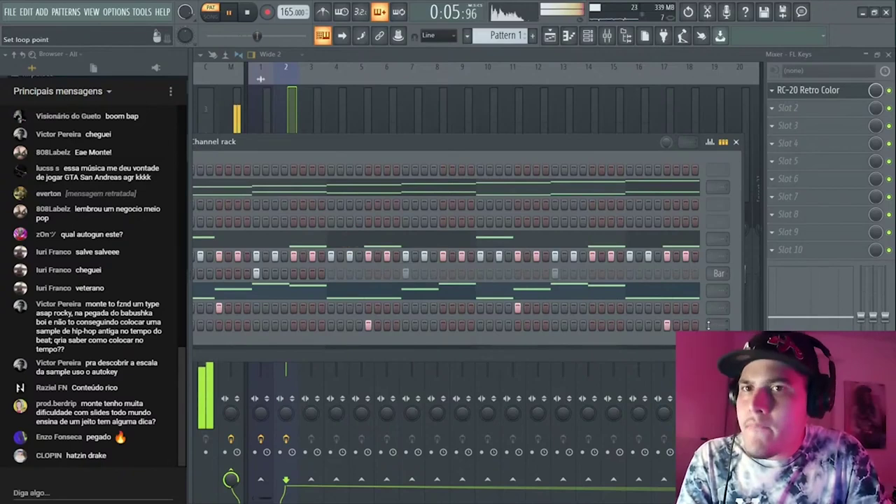
left_click_drag(487, 148, 670, 149)
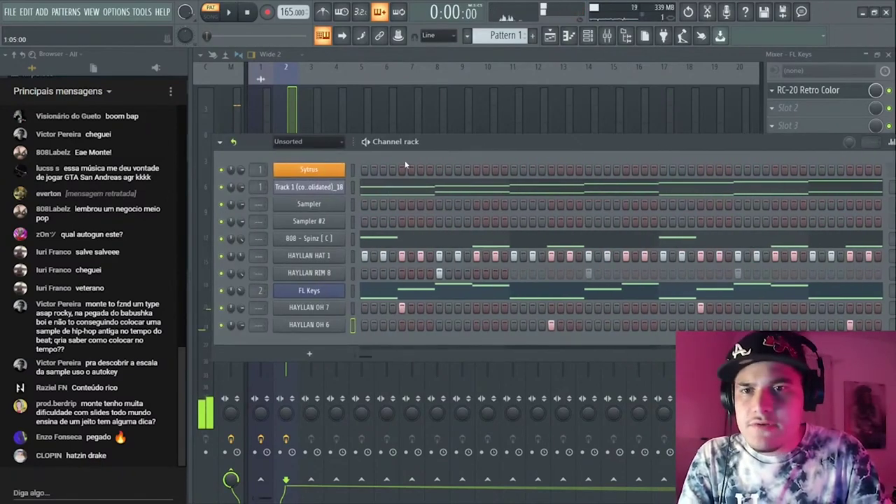